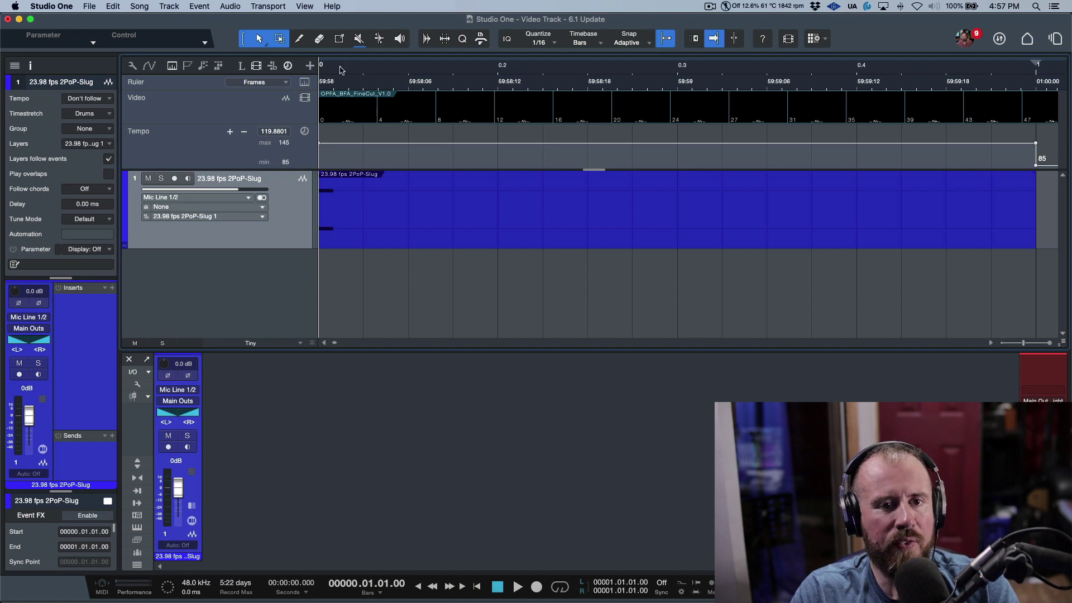
Step: Bring up the video player for the OPFA_BFA_FineCut_V1.0 clip to view its timecode, and close it
click(305, 98)
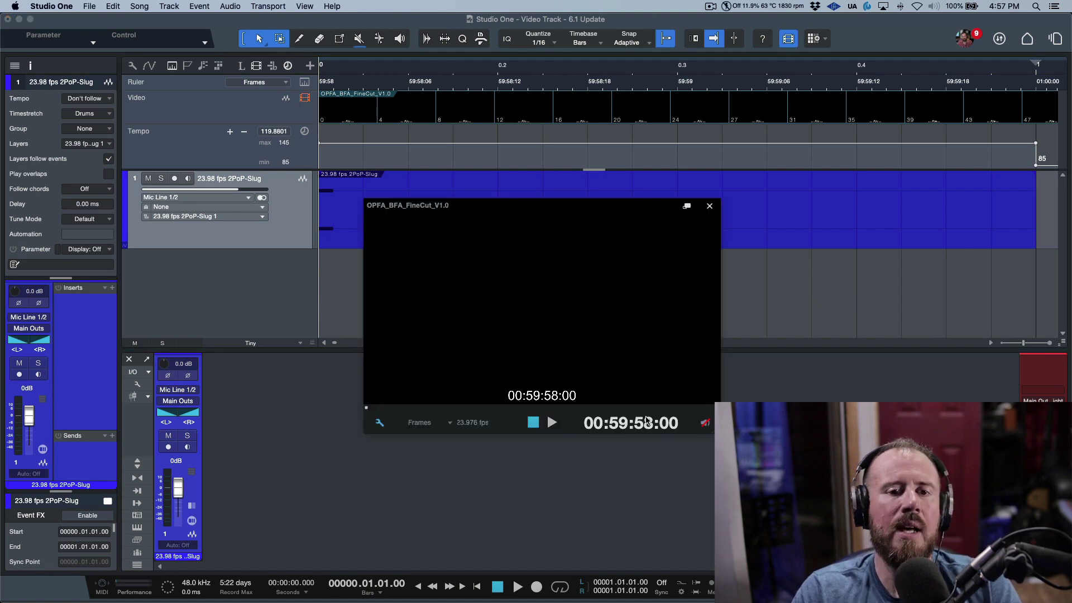
click(710, 206)
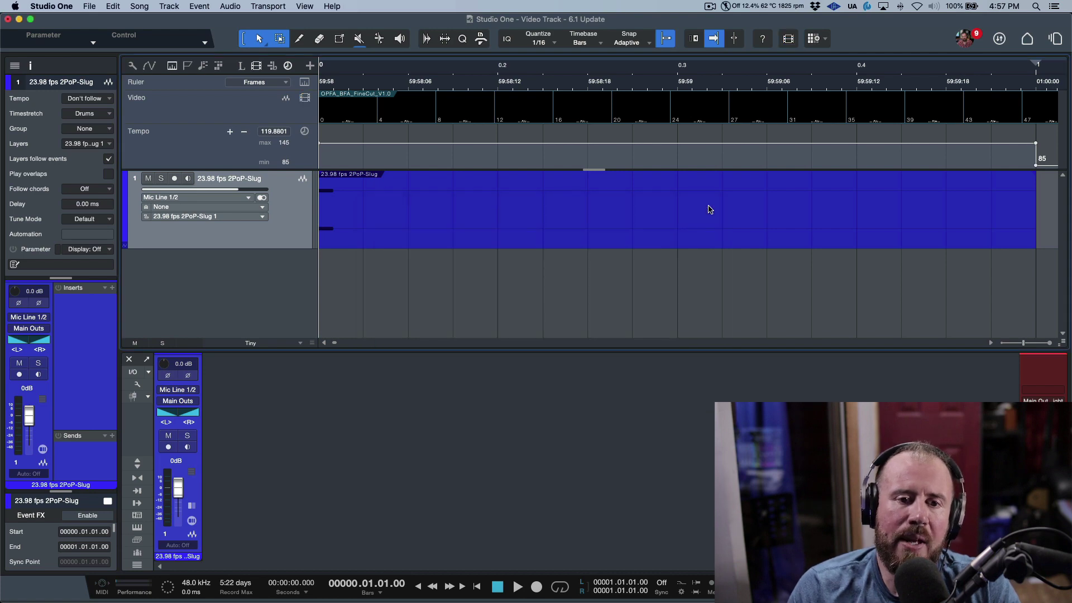
click(594, 236)
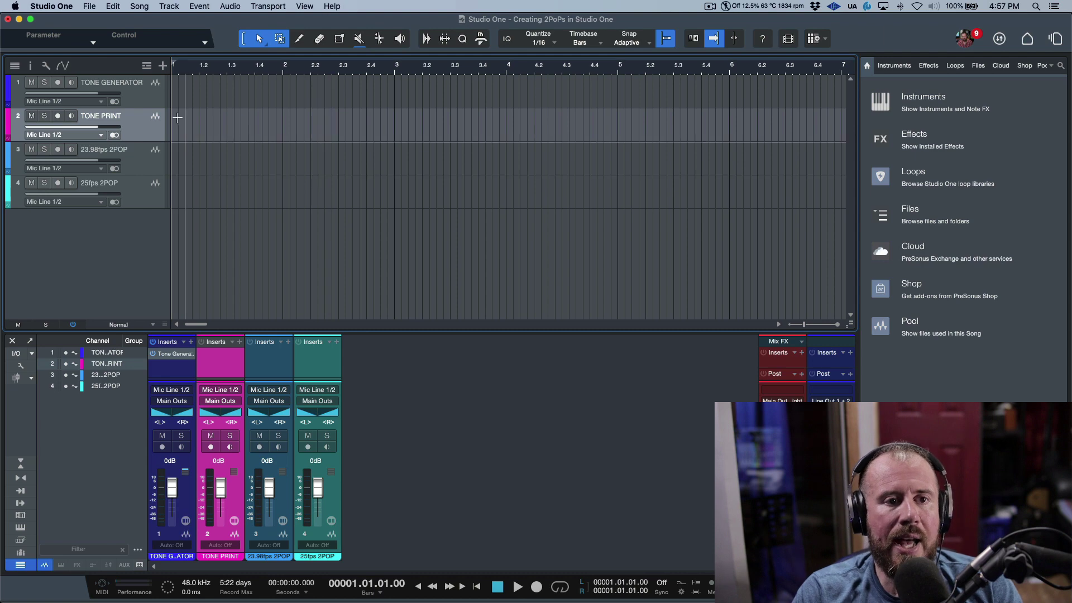
click(144, 101)
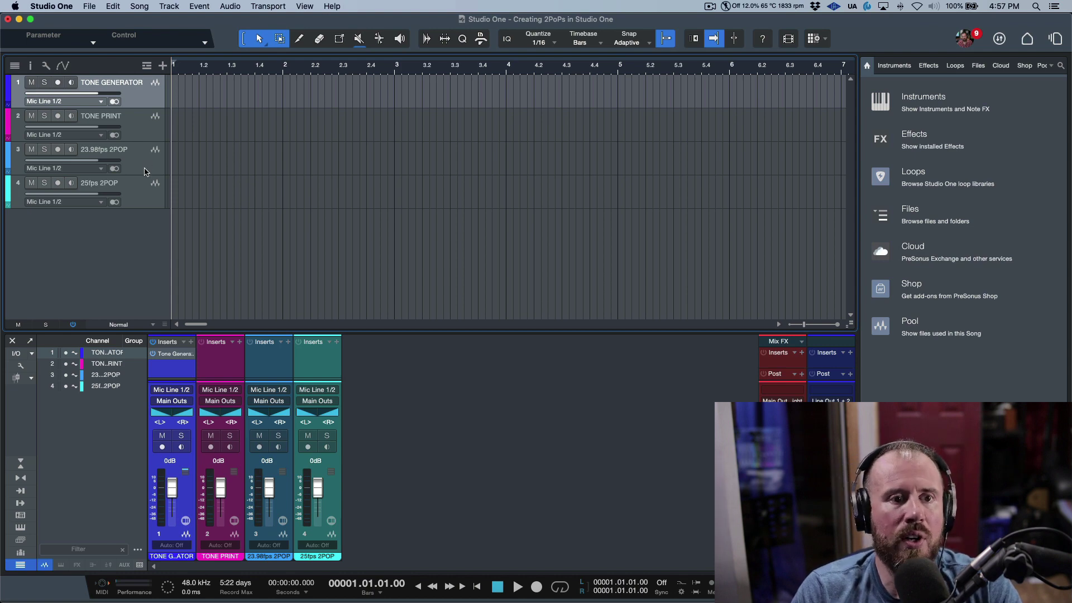
right_click(155, 106)
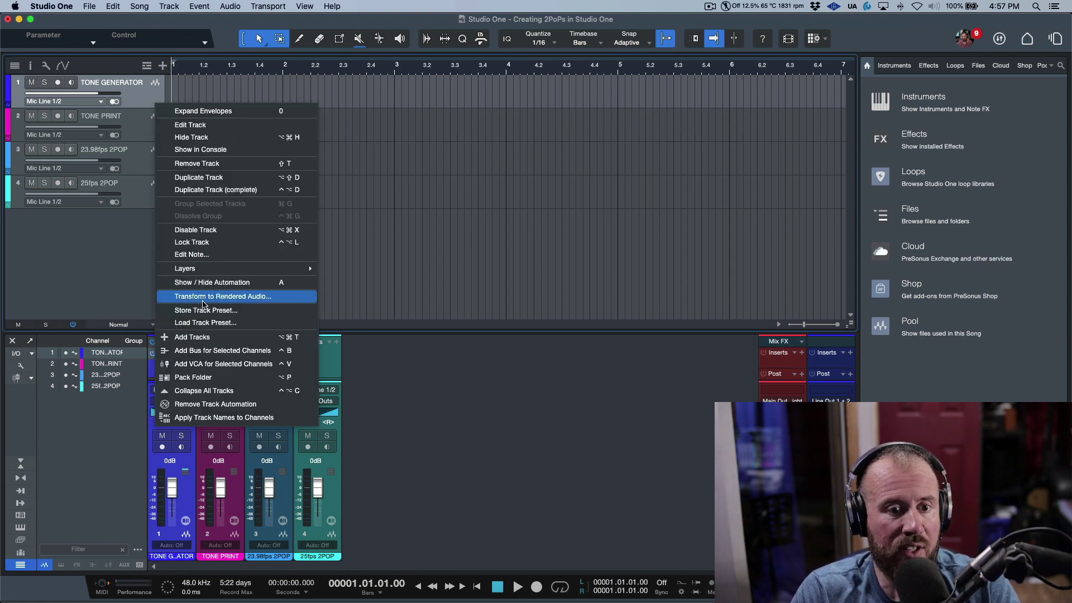
click(474, 433)
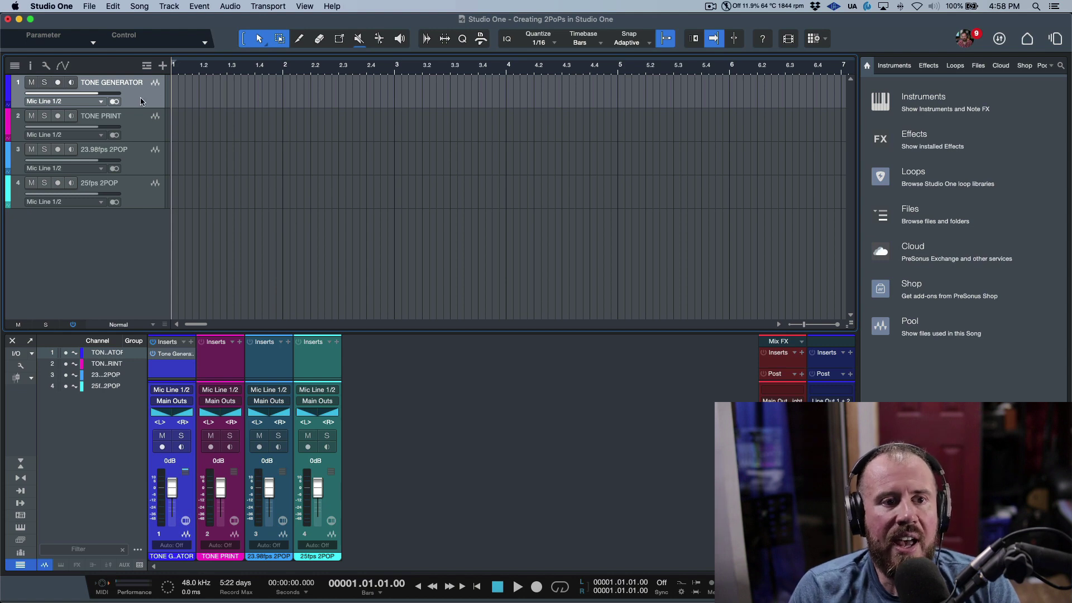
Step: Set the level of the Tone Generator plug-in on the TONE GENERATOR track to -20 dB and audition the tone briefly
click(176, 354)
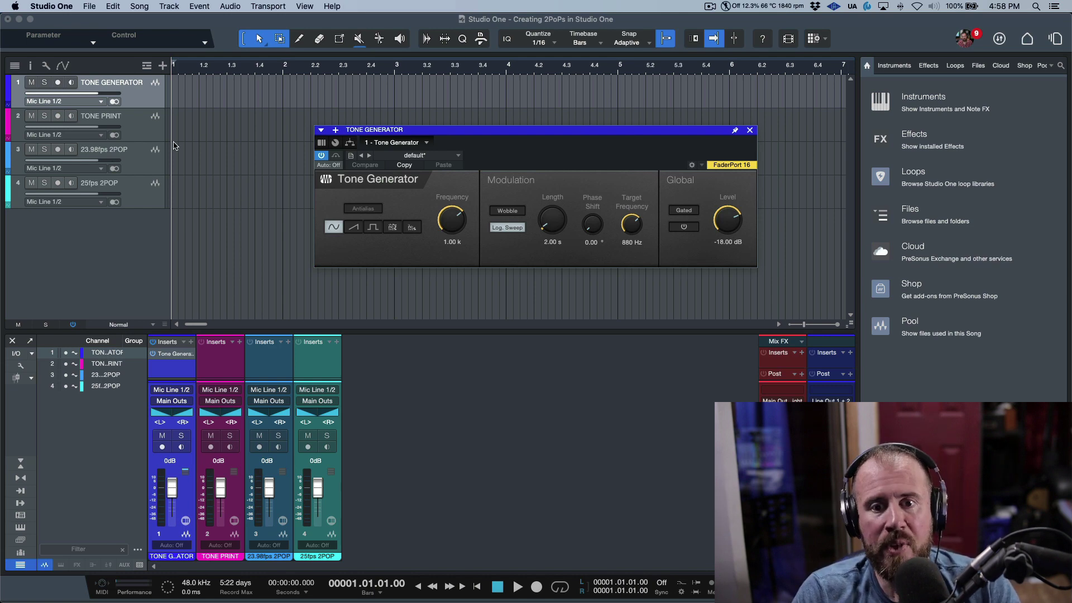
drag(593, 133, 591, 139)
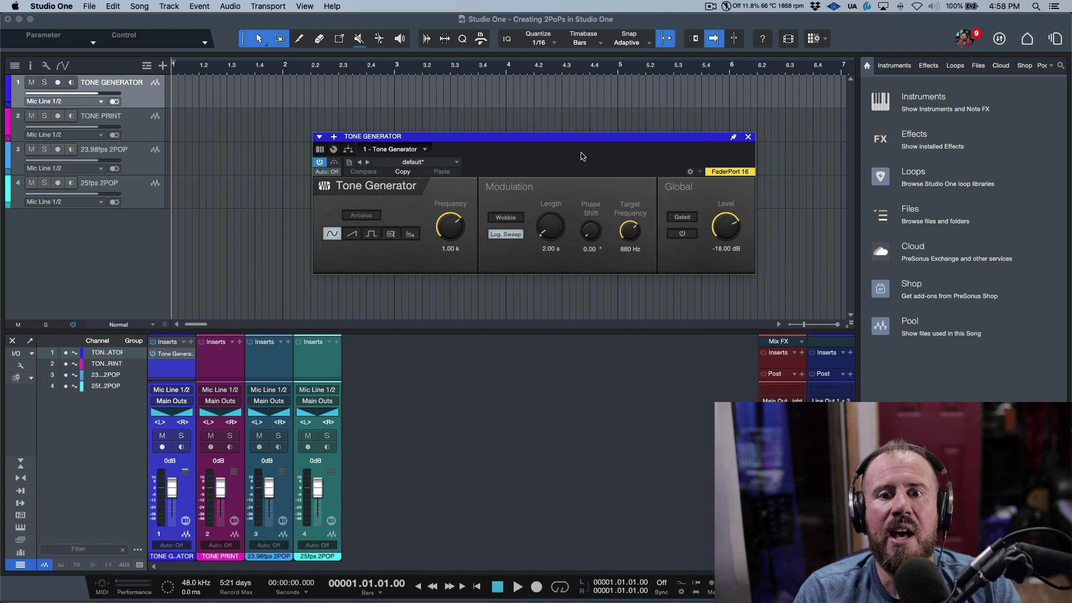
click(726, 249)
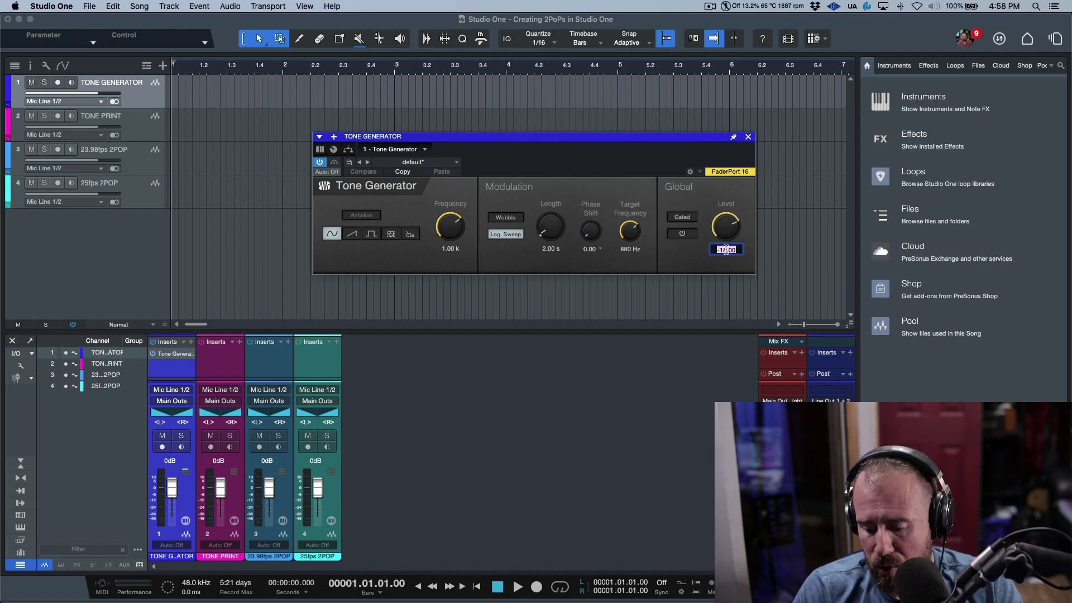
text(-20)
key(Return)
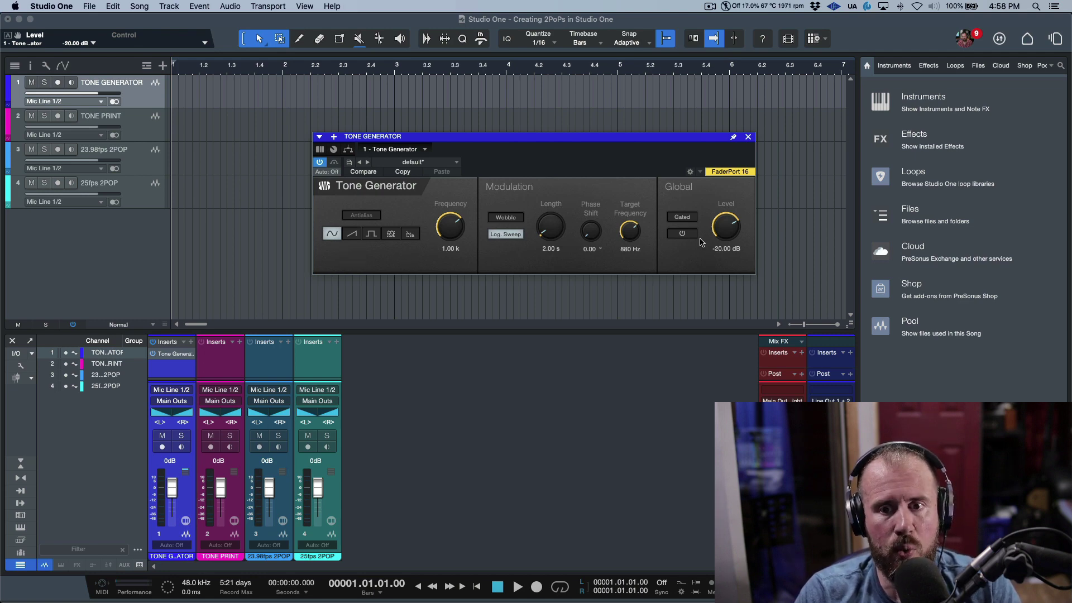
click(682, 233)
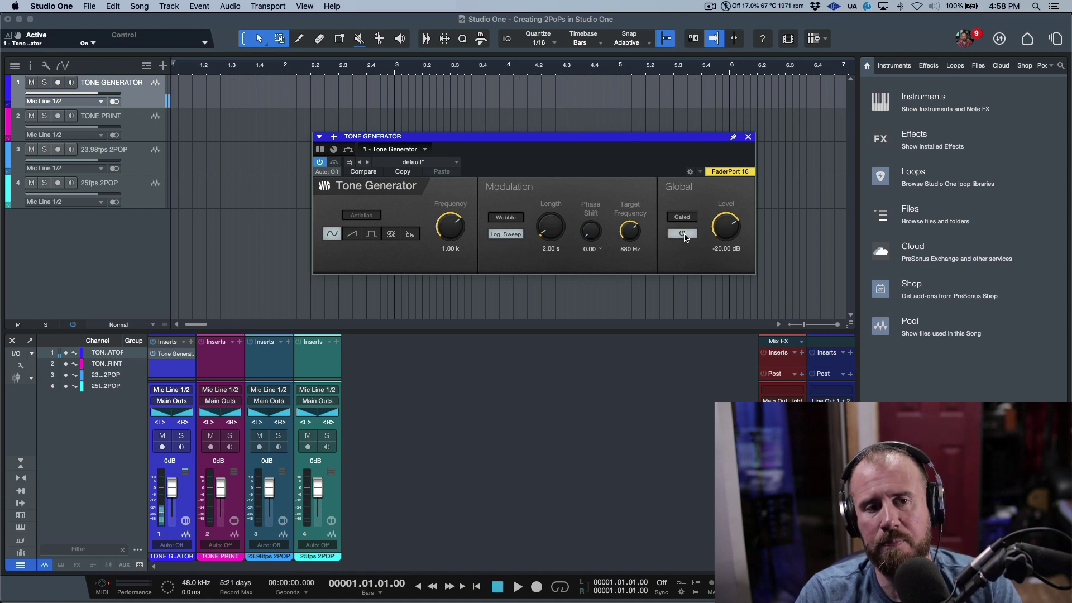
click(682, 234)
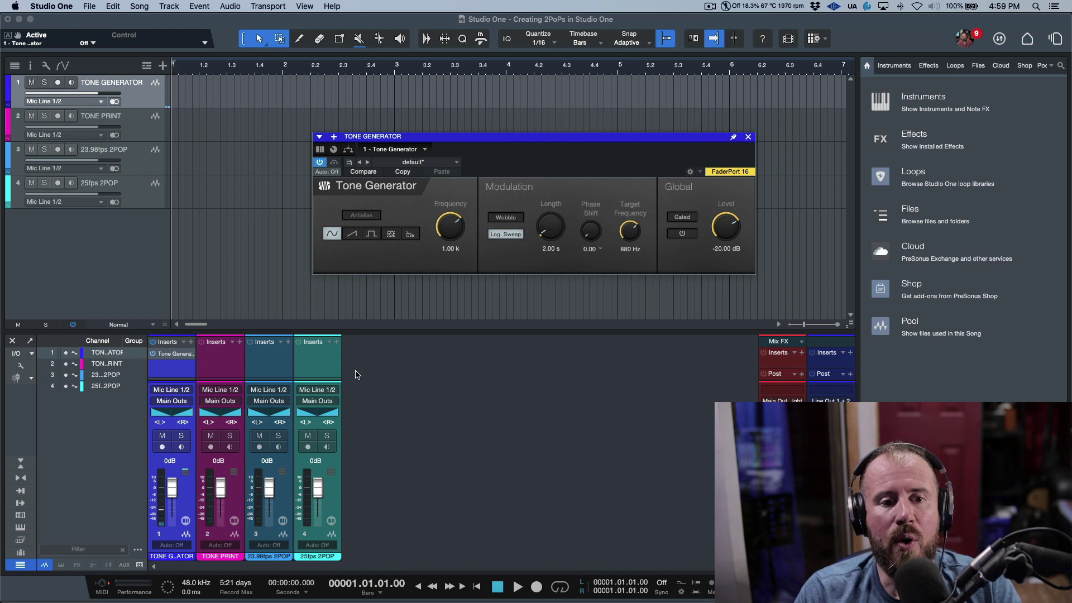
Step: Set the input of the TONE PRINT channel to the TONE GENERATOR track
click(219, 366)
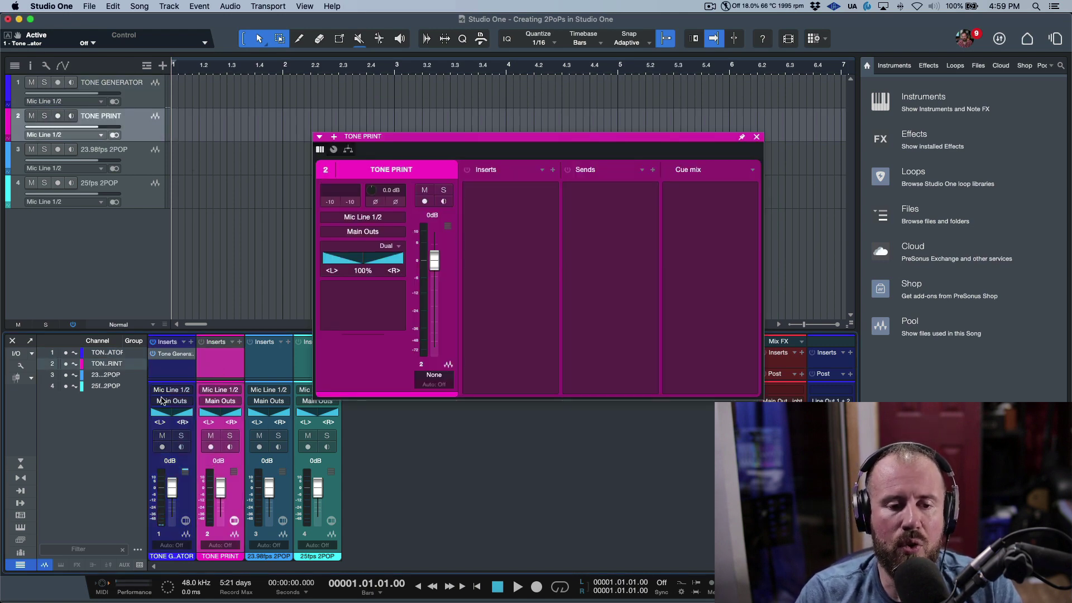
click(229, 390)
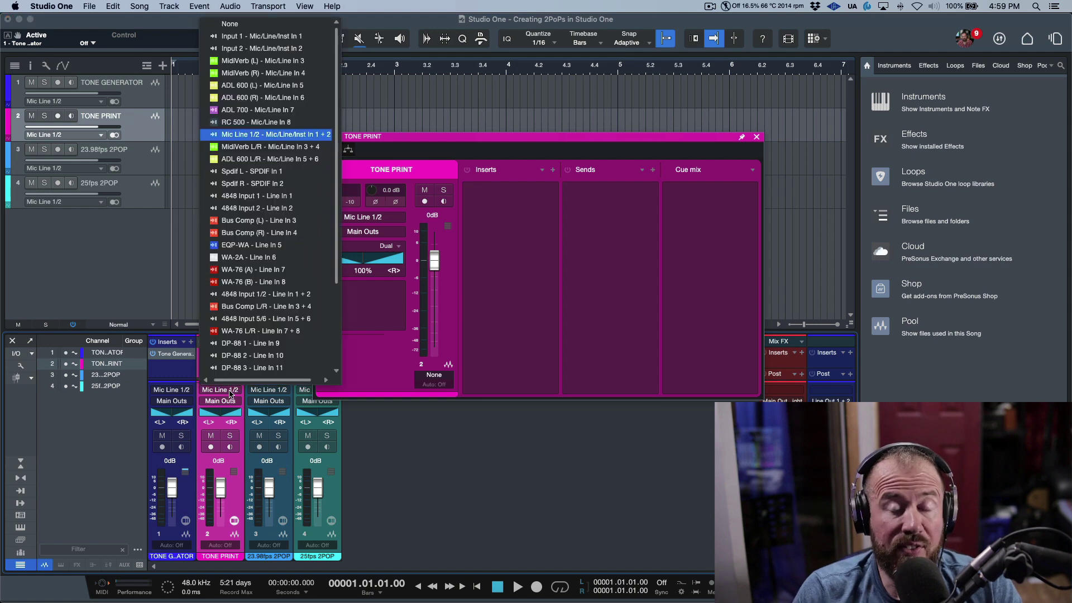
scroll(246, 335, down, 5)
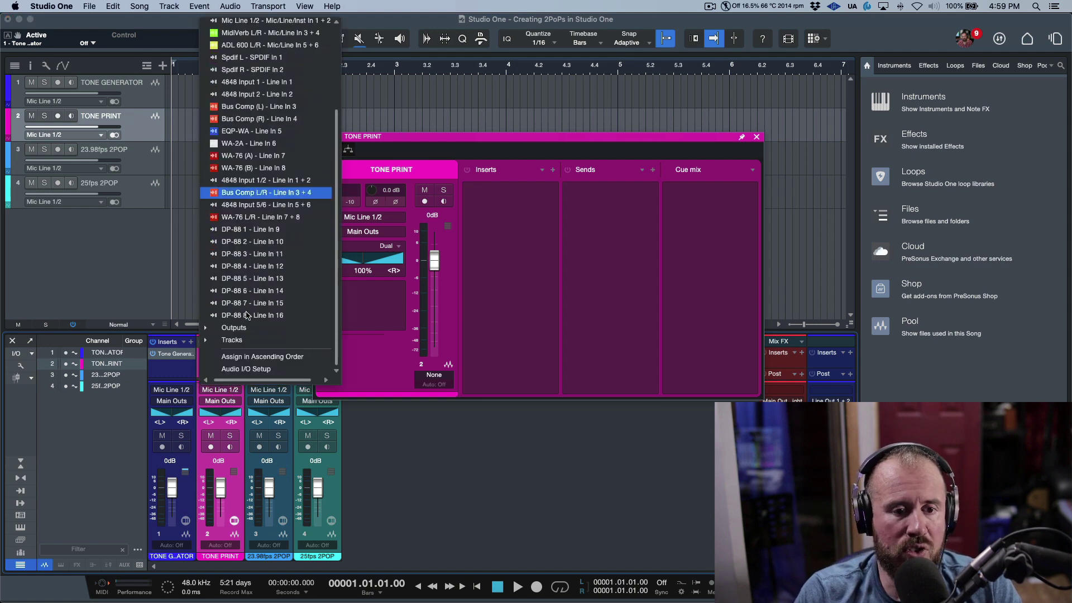
click(244, 340)
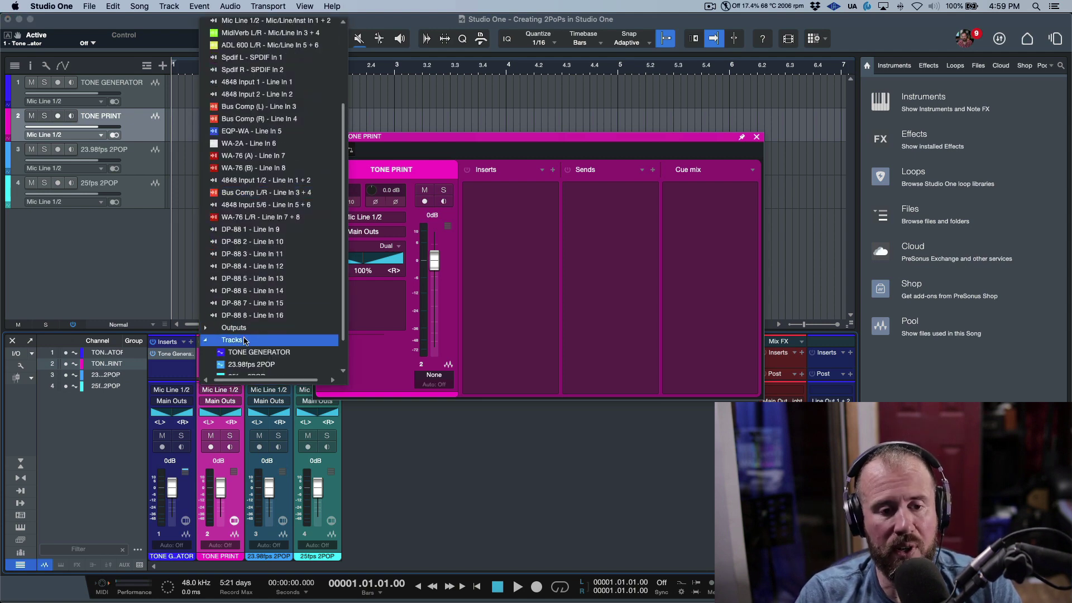
click(246, 352)
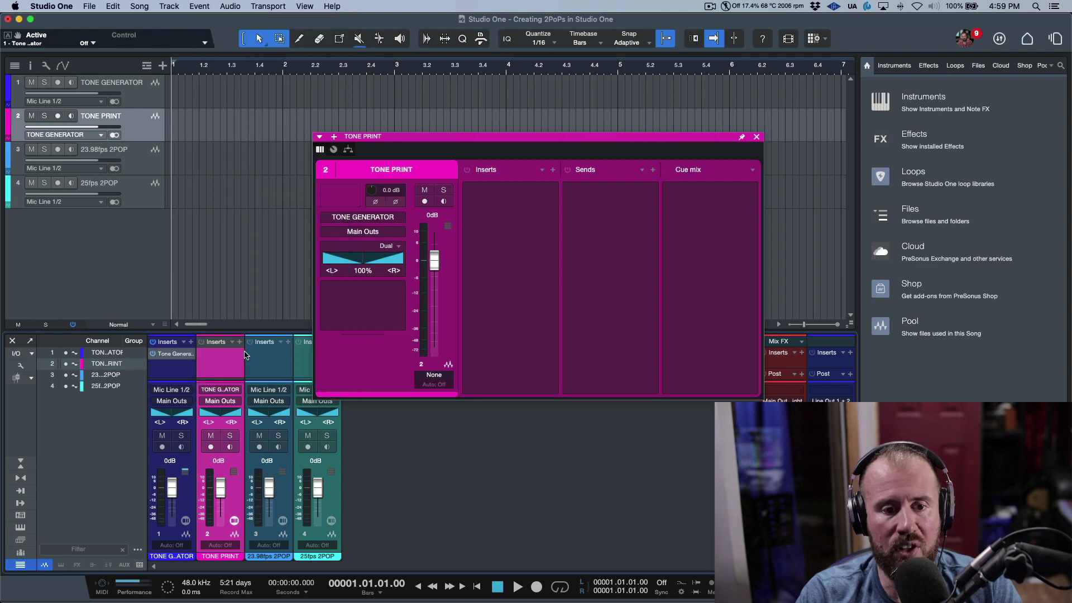
Step: Record-arm and mute the TONE PRINT track, and close its channel editor
click(211, 447)
click(211, 435)
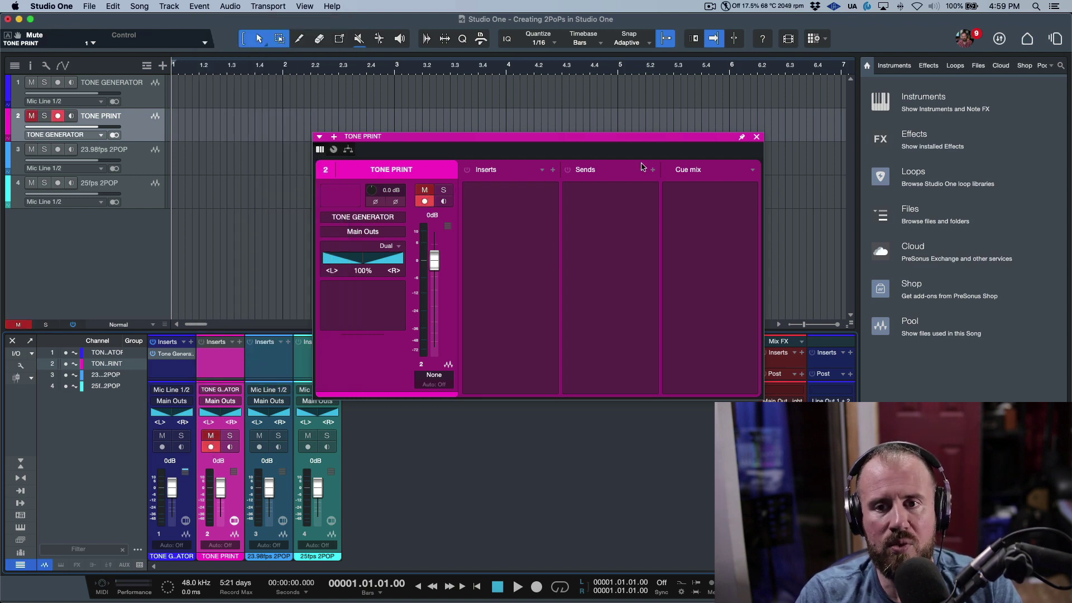
click(756, 136)
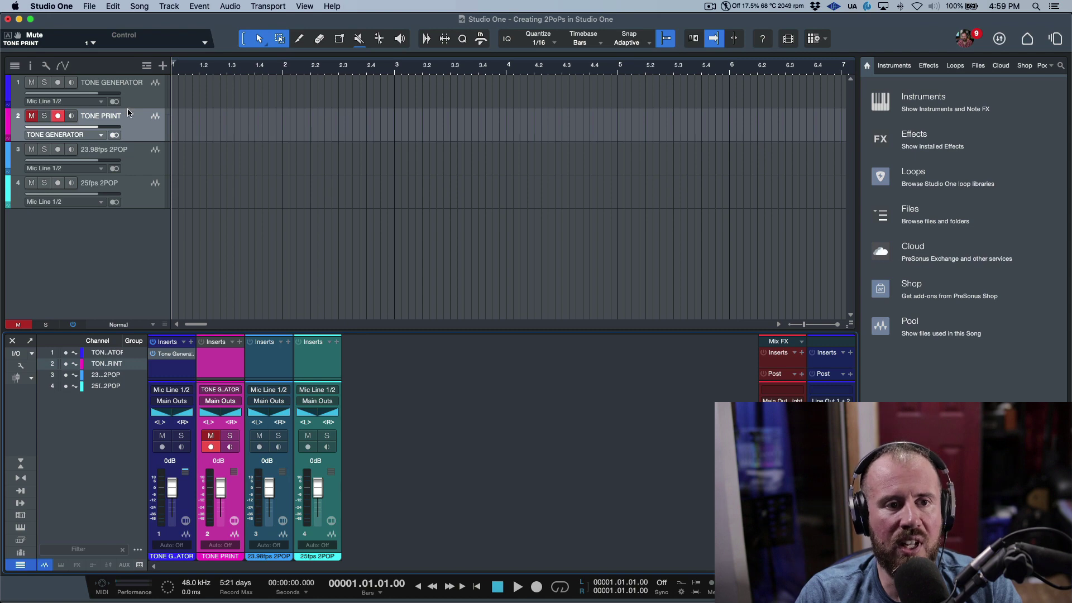
Step: Activate the Tone Generator and record about 5.5 bars onto the TONE PRINT track, bypassing the plug-in just before stopping
click(142, 92)
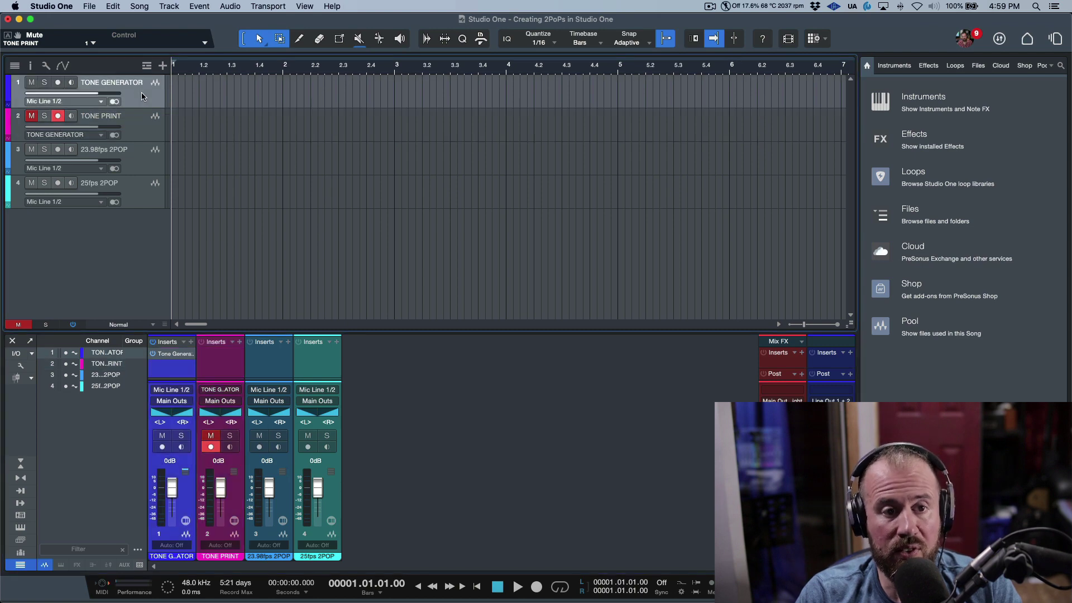
click(174, 354)
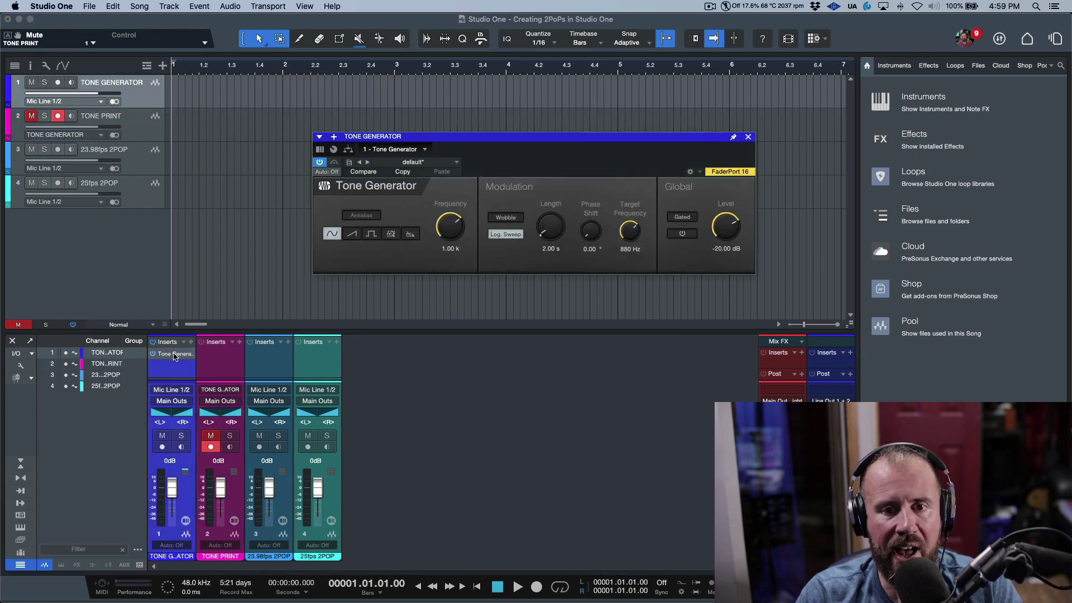
click(684, 234)
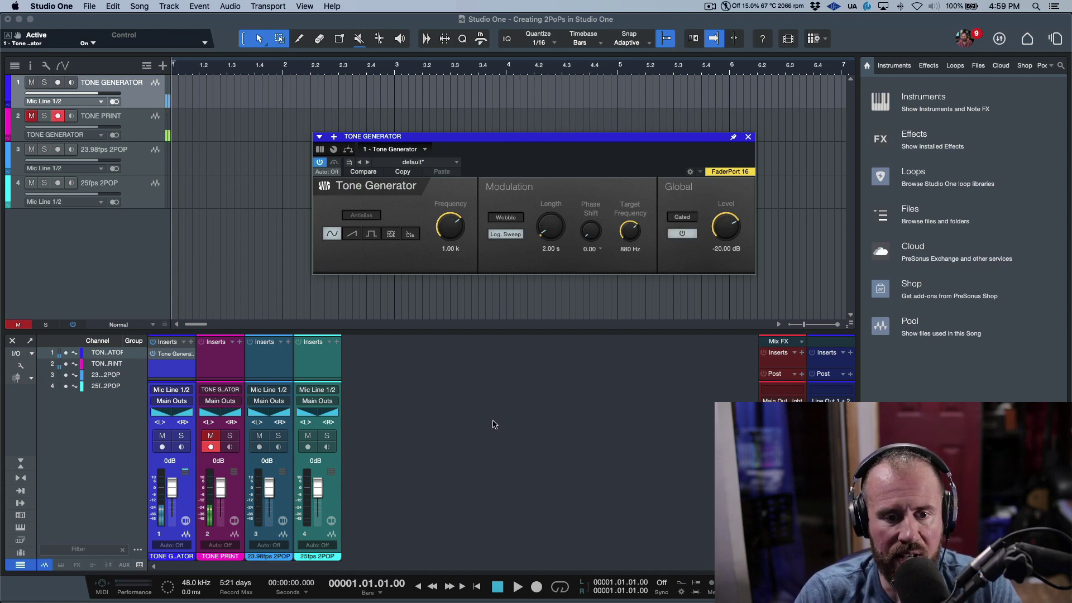
click(537, 586)
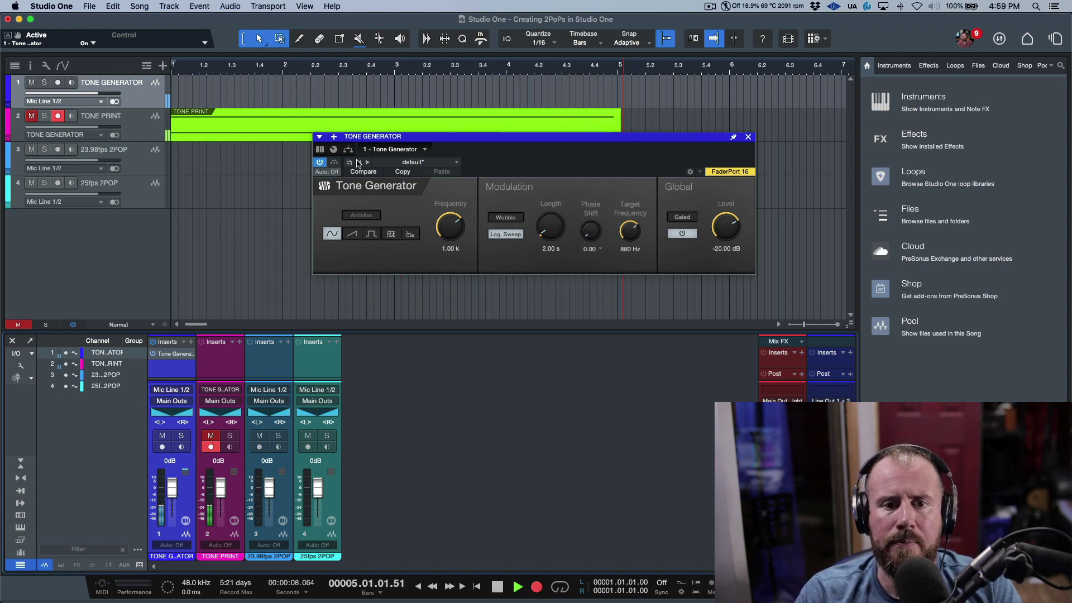
click(321, 163)
key(space)
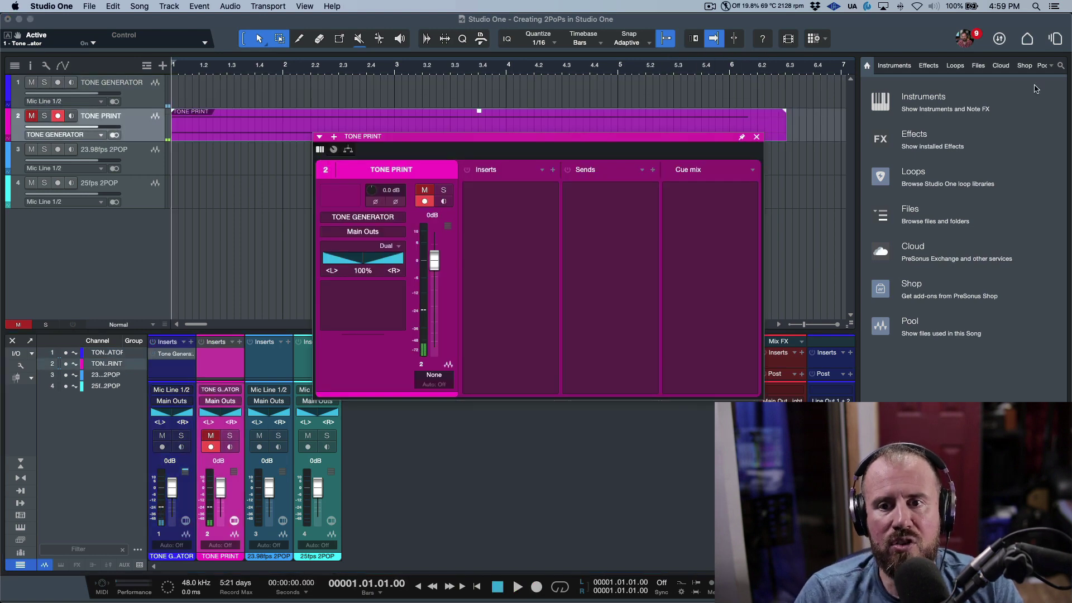
click(756, 137)
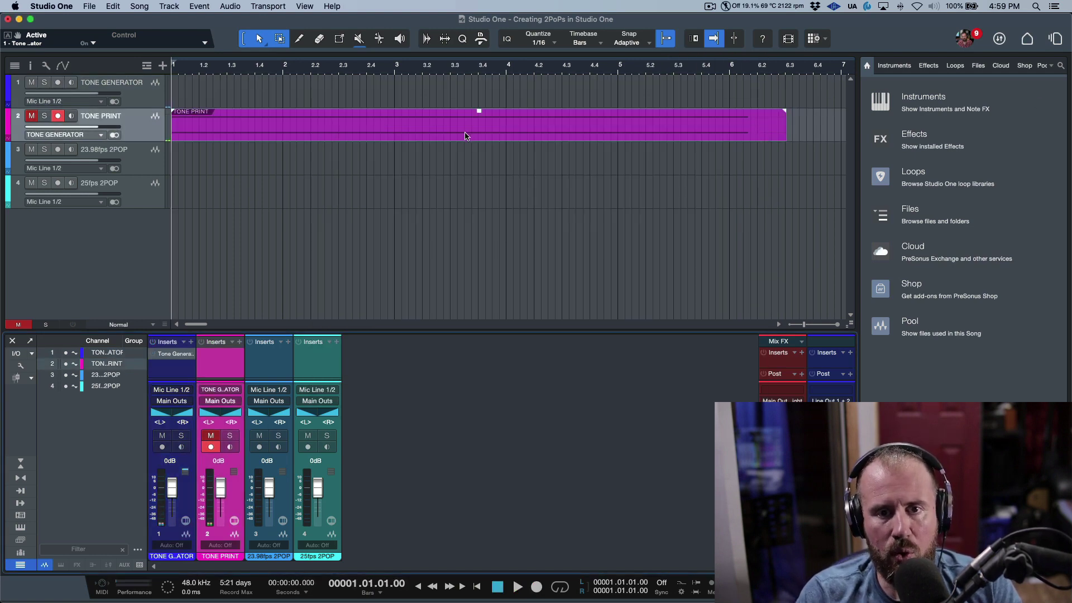
click(397, 135)
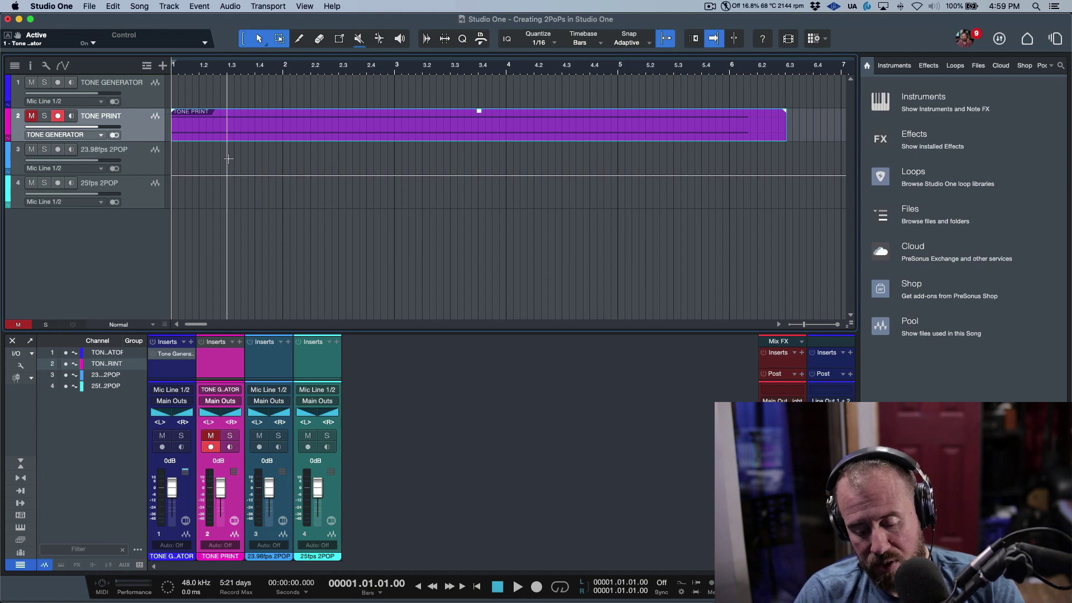
click(338, 173)
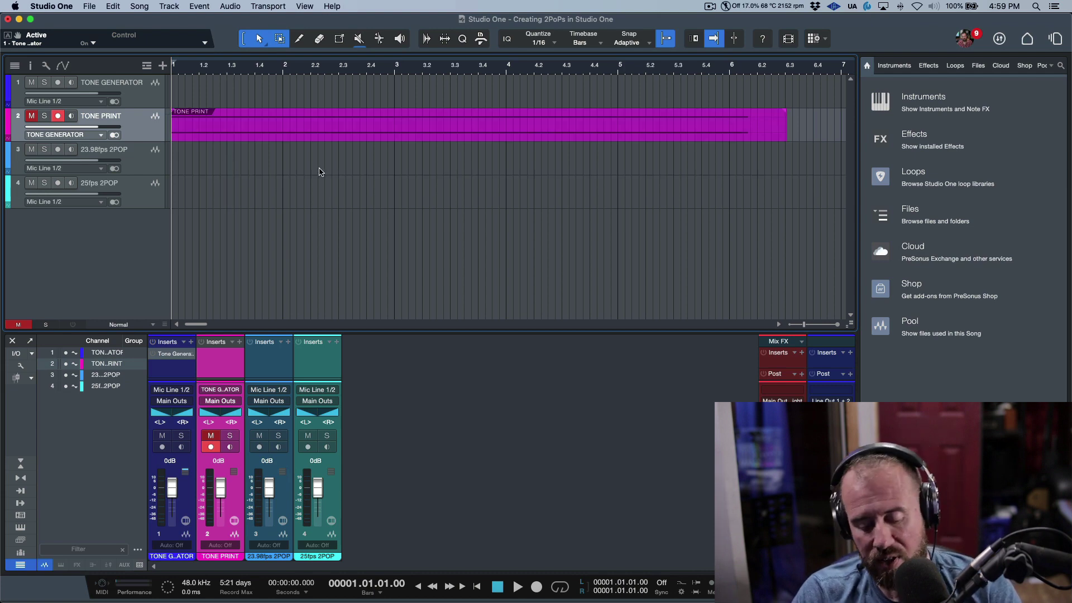
Step: Switch to Finder and import 23.98 fps 2PoP-Slug.wav and 25 fps 2PoP-Slug.wav from the 2pops folder onto new tracks at the song start
key(super+Tab)
key(super+Tab)
key(super+Tab)
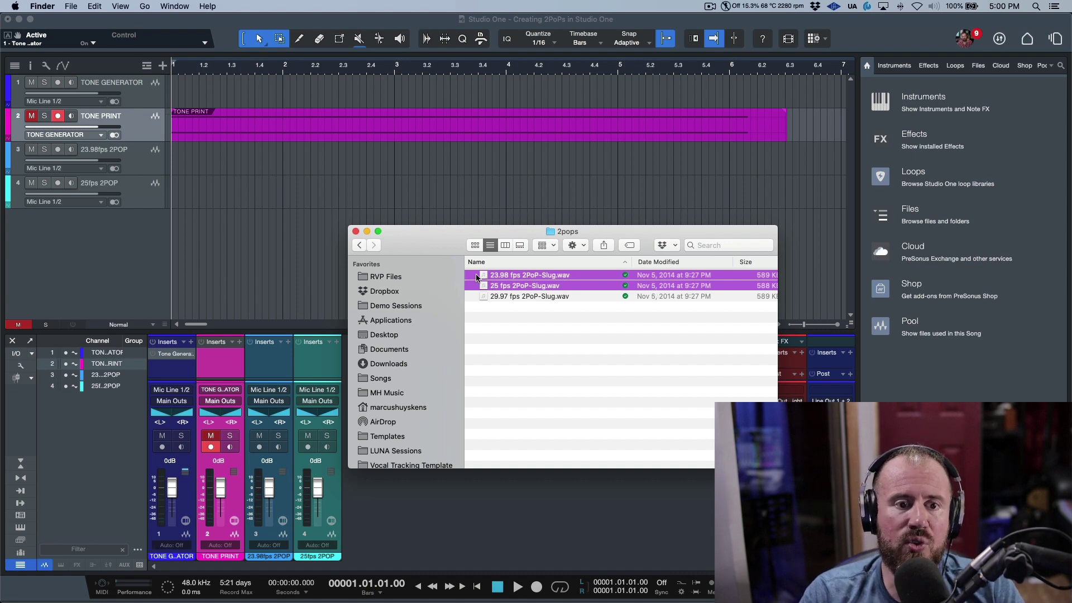
drag(477, 277, 175, 245)
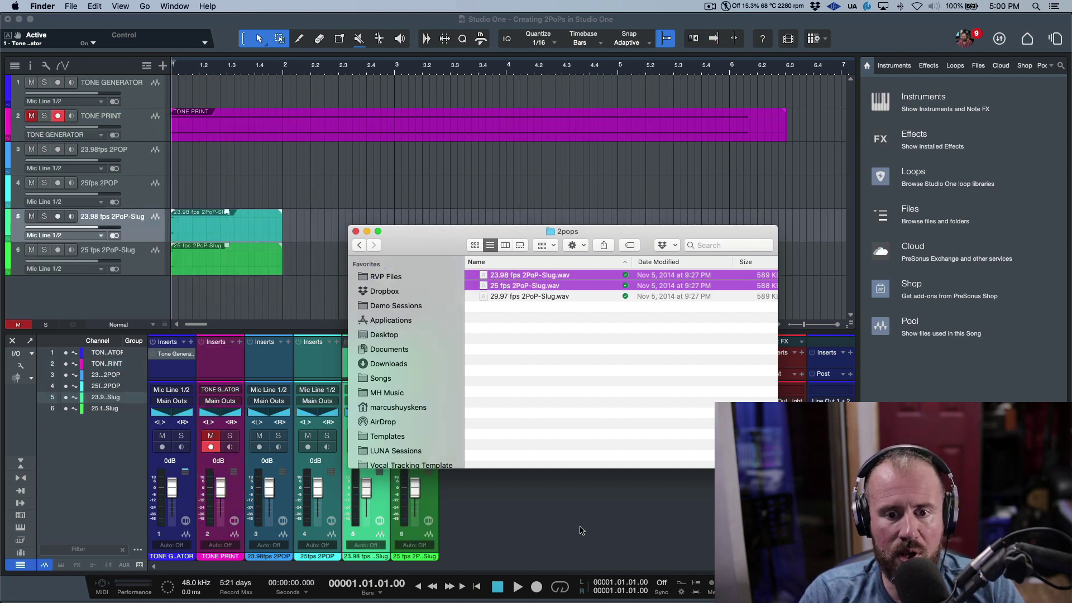
click(618, 543)
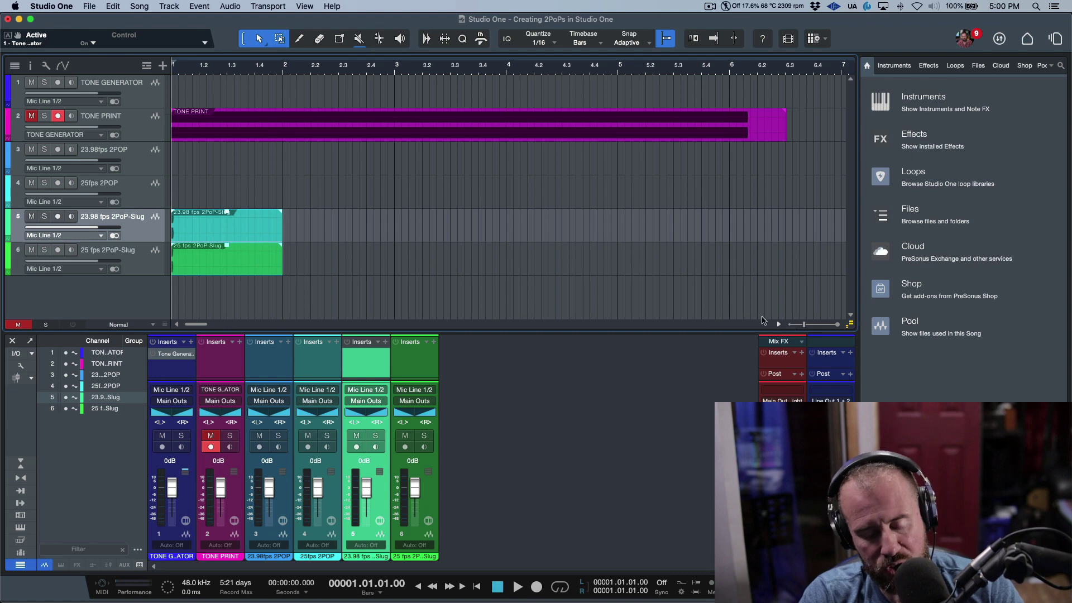
Step: Compare the tone lengths at the start of the 23.98 fps and 25 fps 2PoP-Slug waveforms up close
key(e)
key(e)
key(e)
key(e)
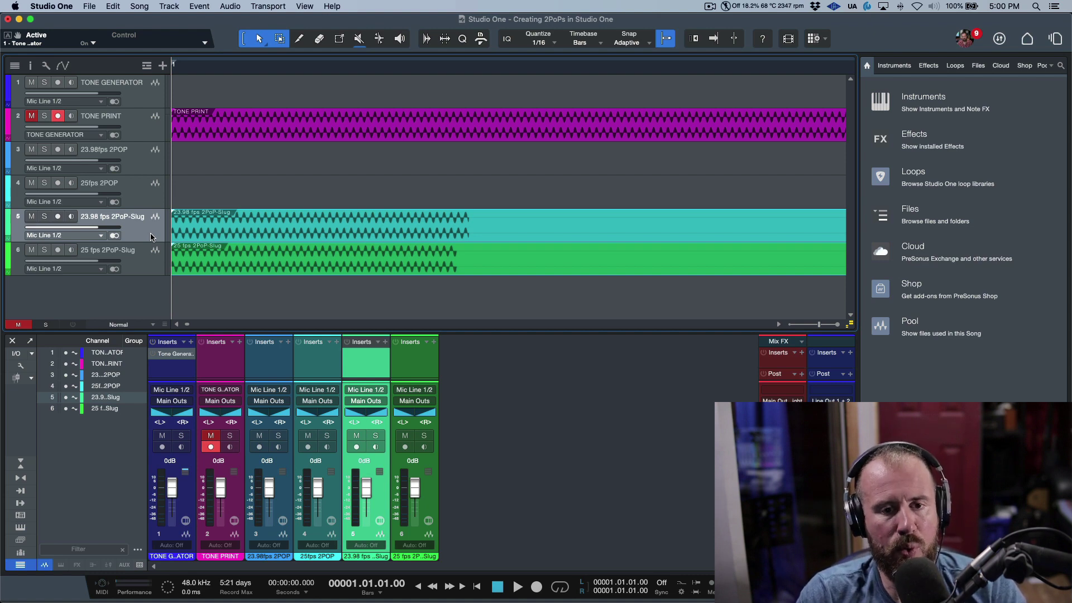
click(138, 260)
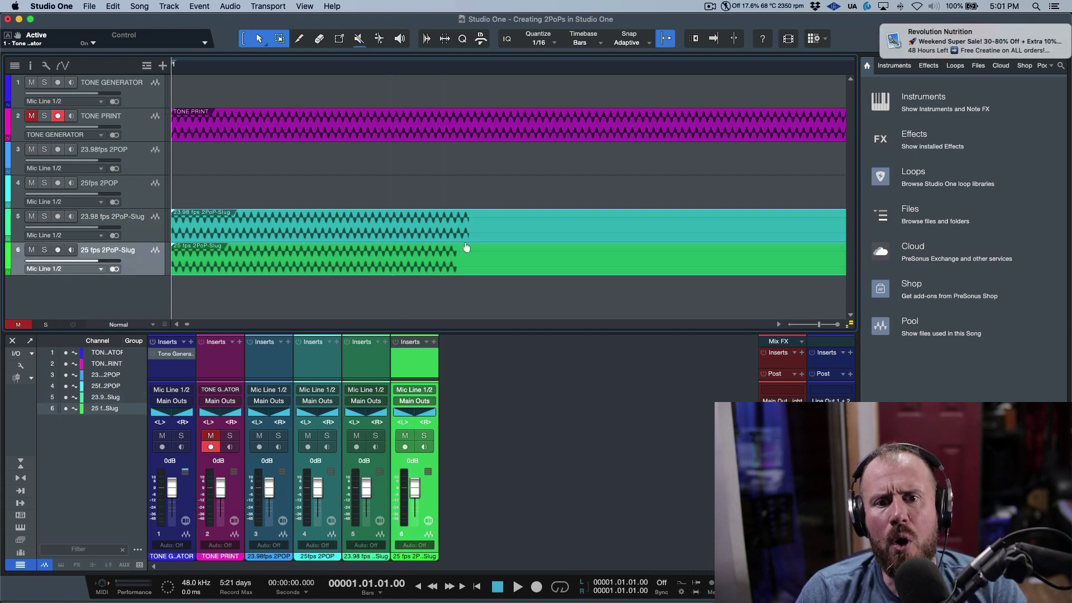
Step: Turn on Do Not Disturb in the macOS Notification Center and close it
click(1053, 6)
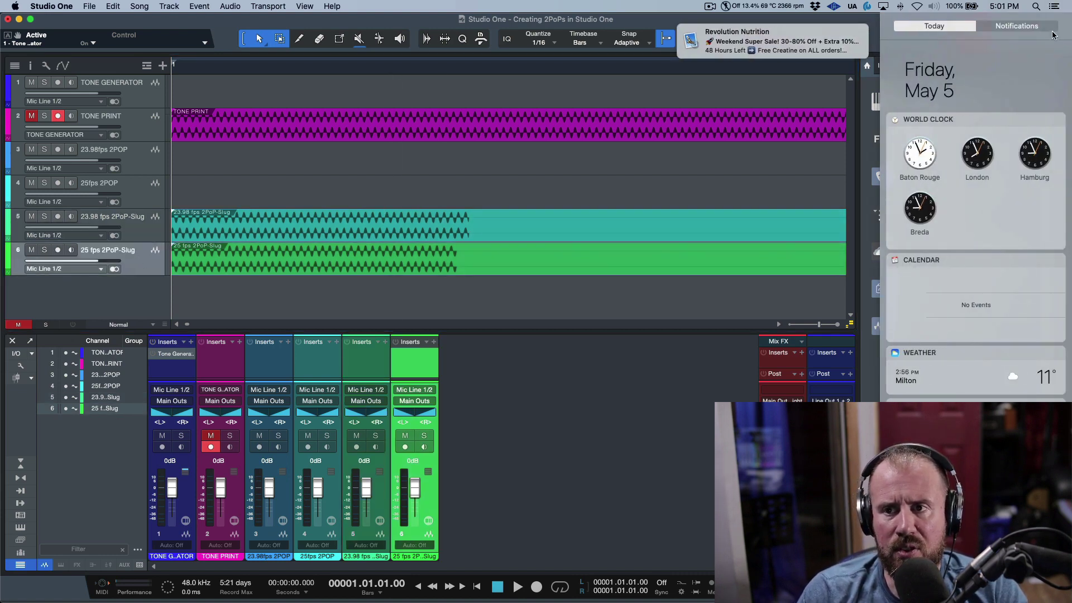
scroll(1044, 67, up, 2)
click(1044, 89)
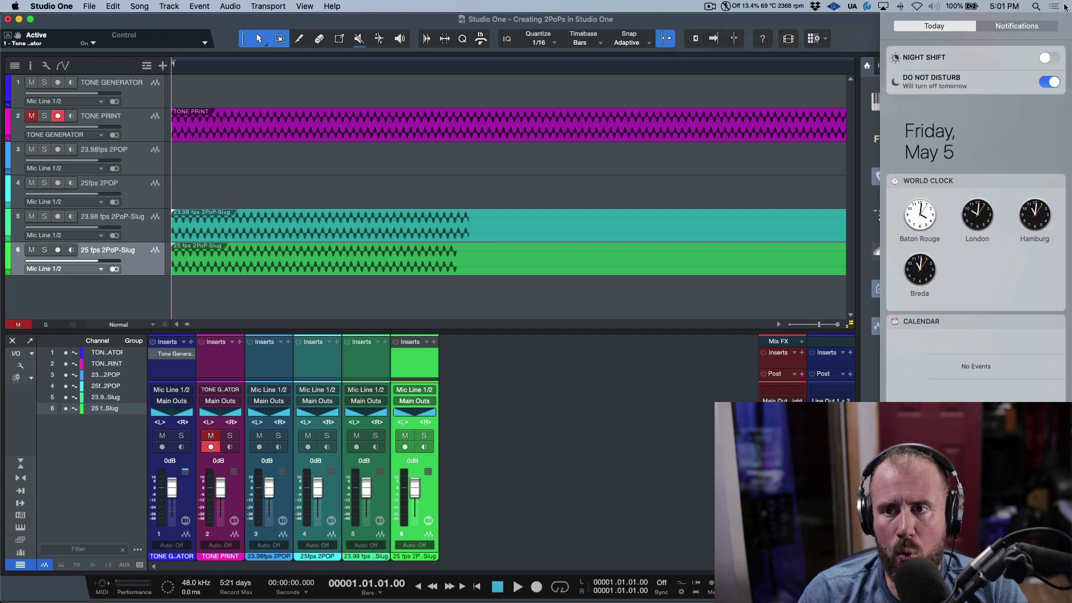
click(1053, 6)
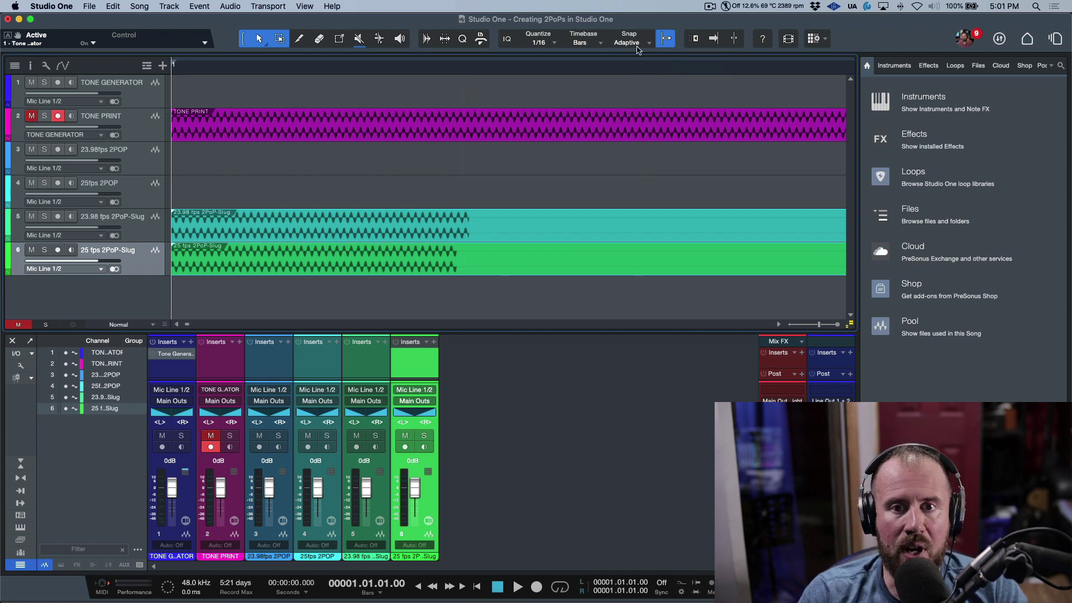
Step: Switch the song's timebase from Bars to Frames
click(600, 45)
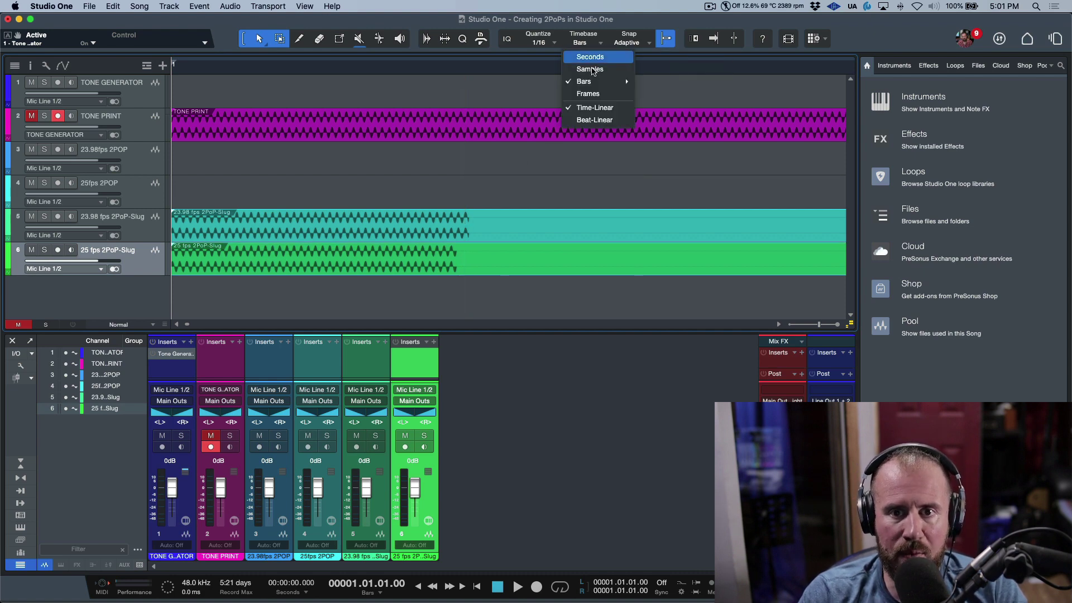
click(590, 94)
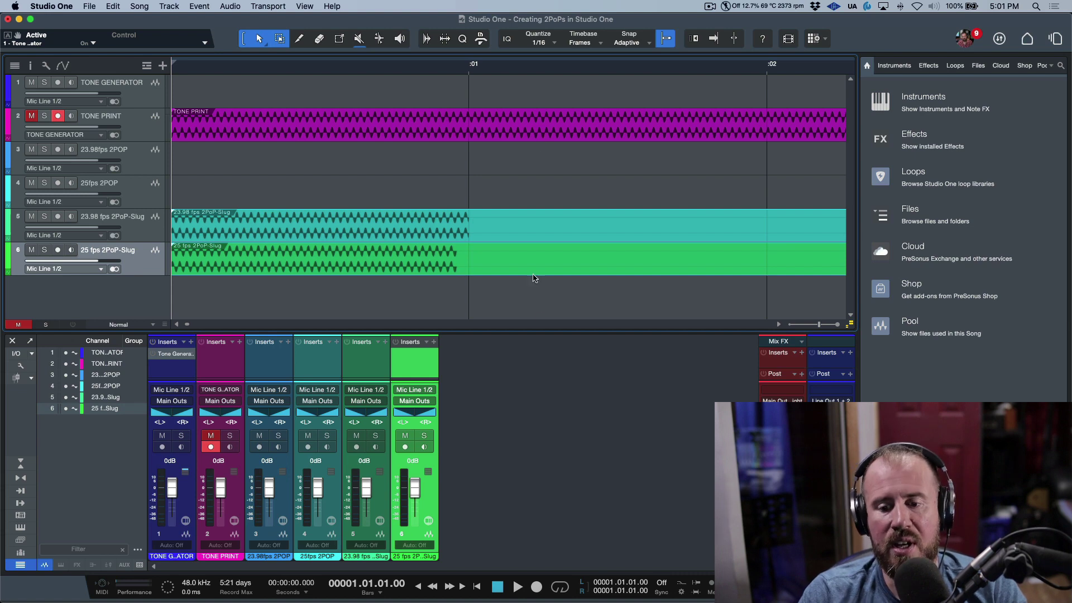
click(636, 447)
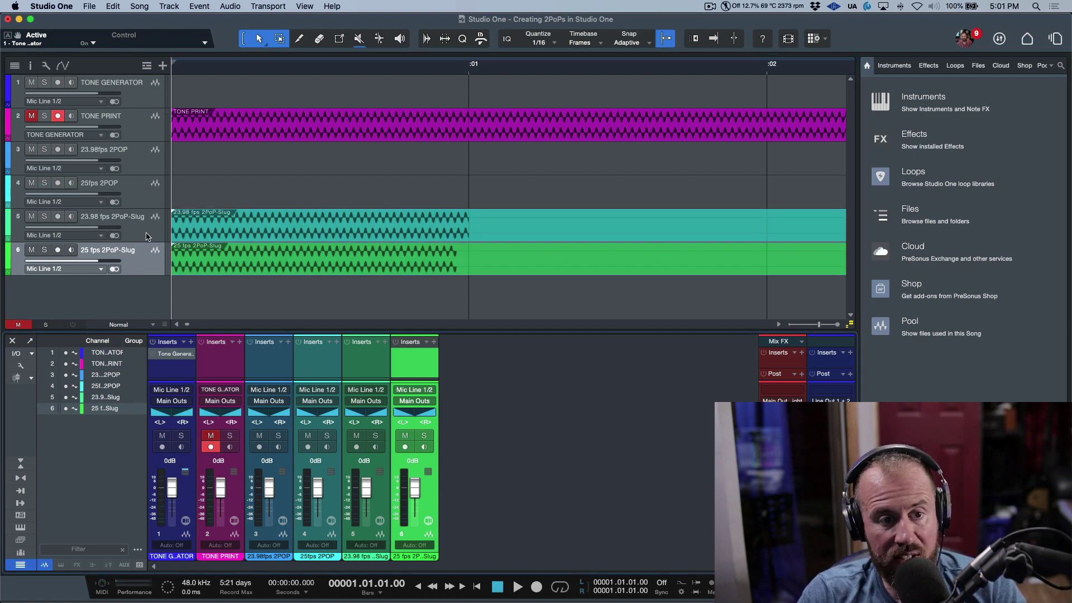
Step: Set the song's frame rate to 23.976 fps in Song Setup and confirm it
key(super+comma)
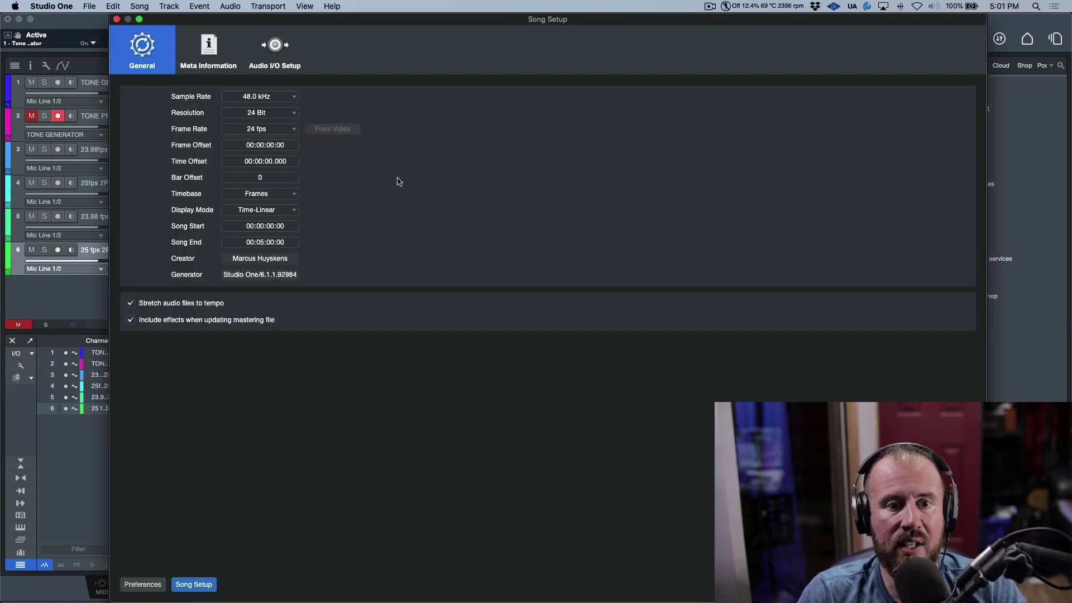
click(292, 130)
click(281, 146)
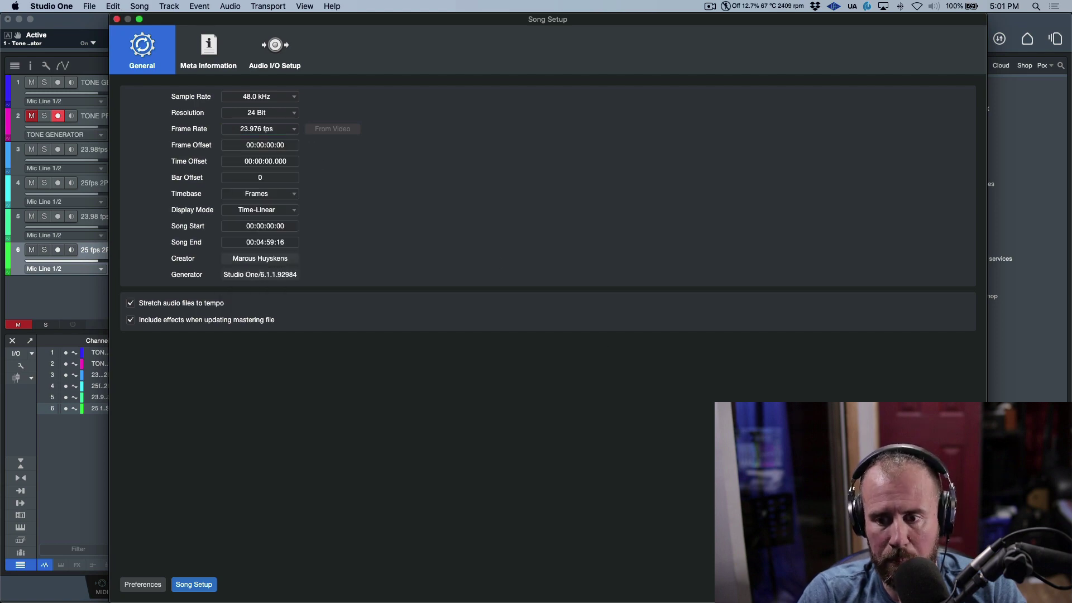
key(Return)
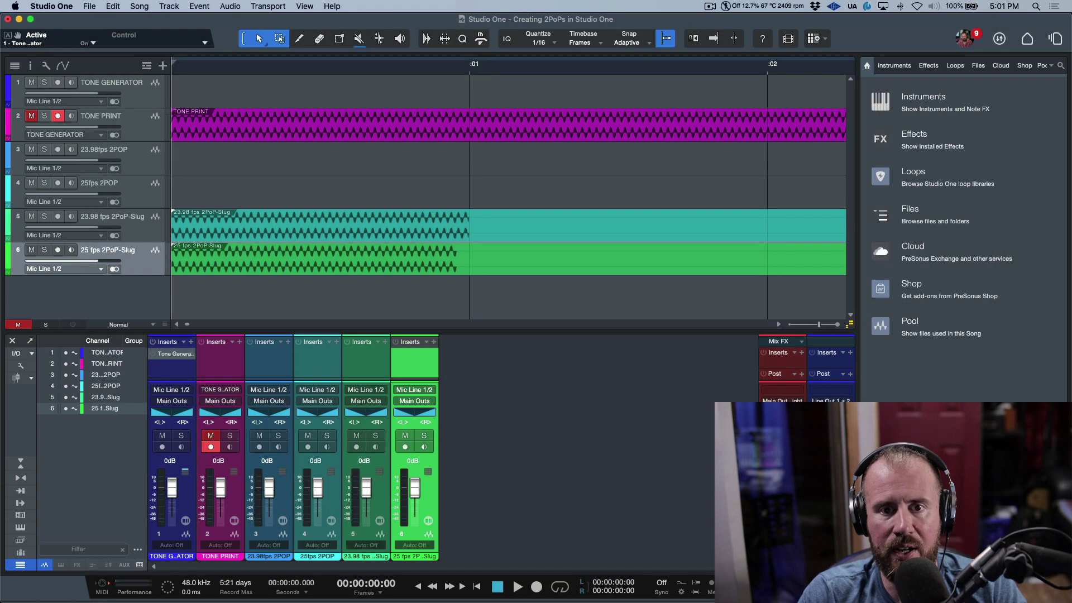
Step: Place the playhead at frame 1 and check the end of the 23.98 fps 2PoP-Slug tone against it
click(469, 66)
key(e)
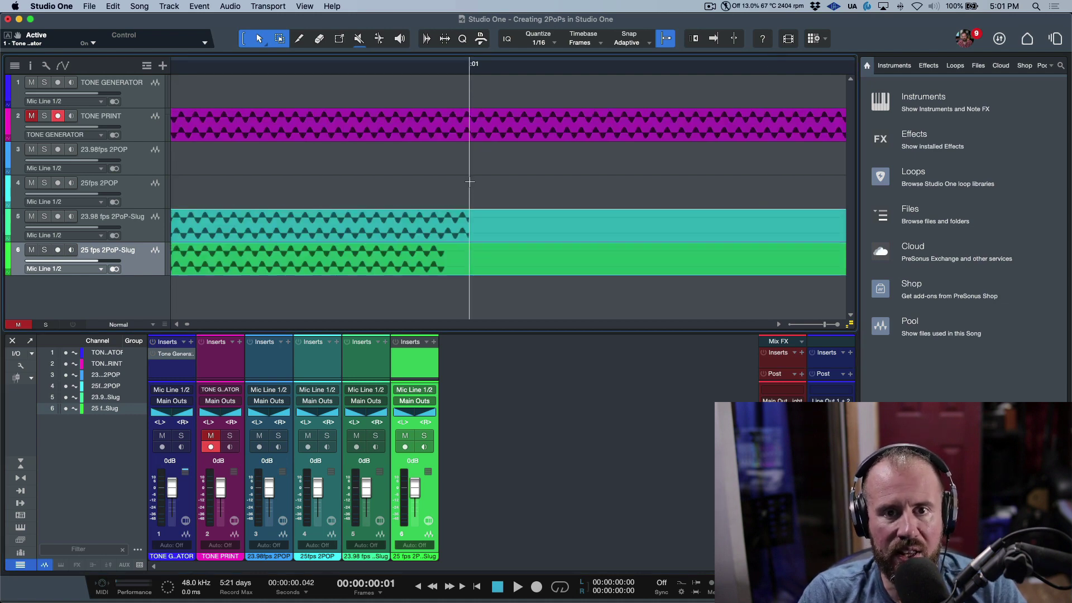
key(w)
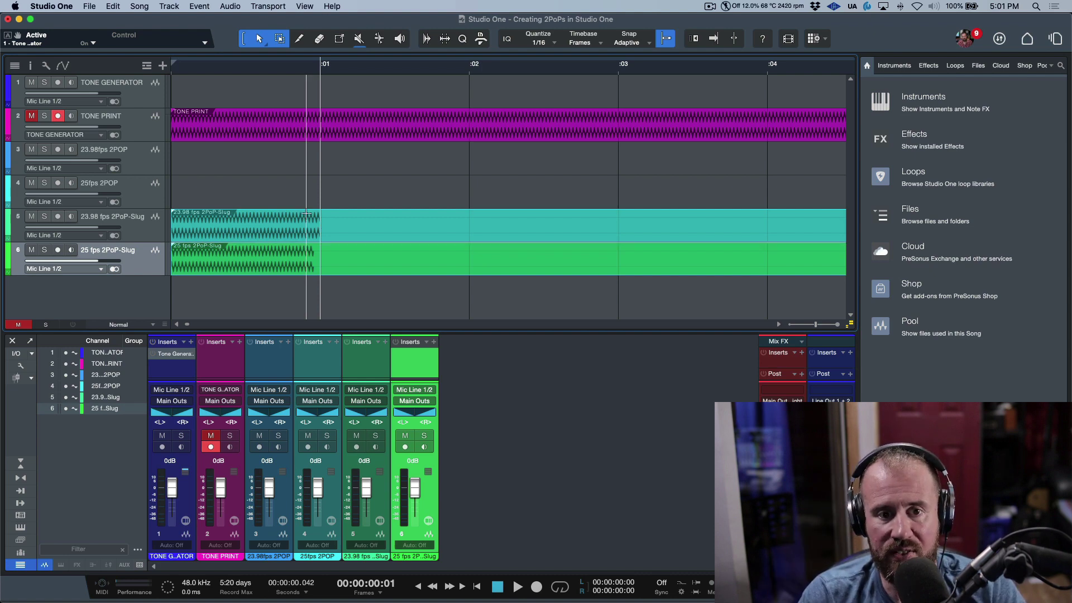
click(501, 416)
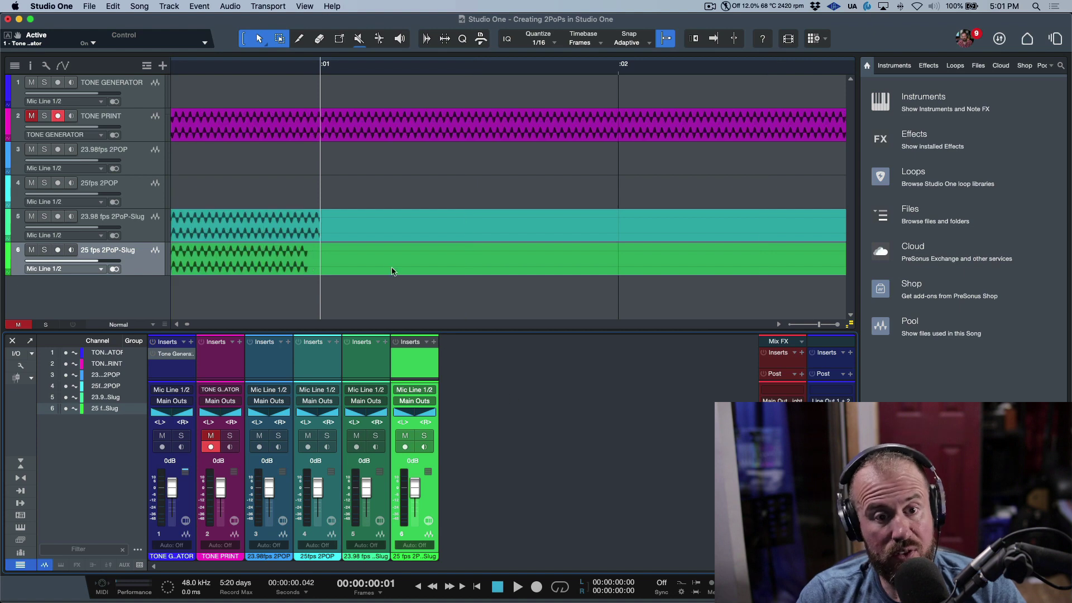
key(e)
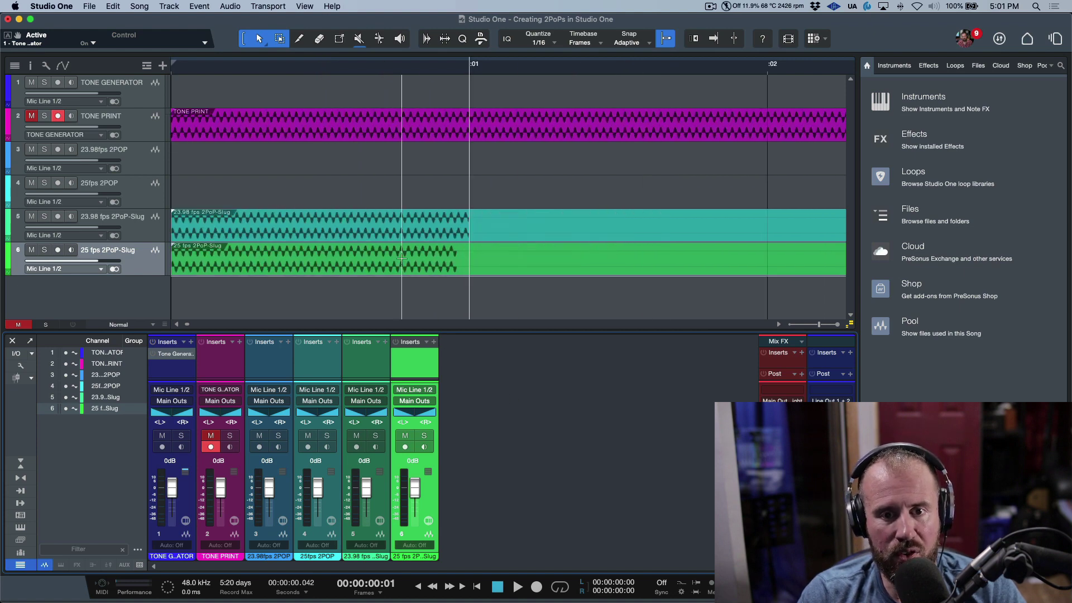
Step: Set the song's frame rate to 25 fps in Song Setup and confirm it
key(super+comma)
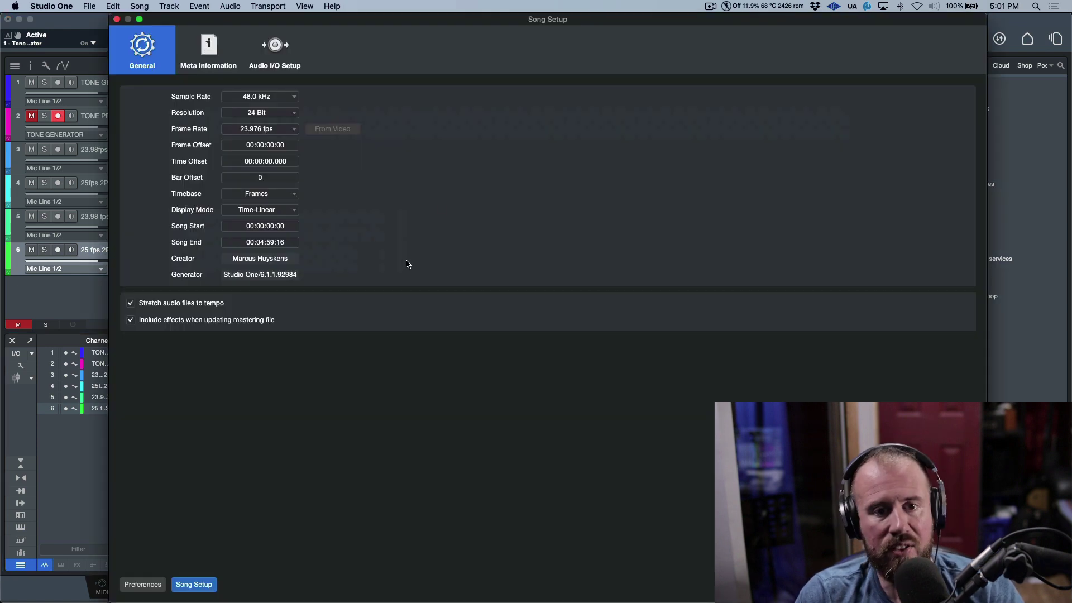
click(295, 129)
click(282, 179)
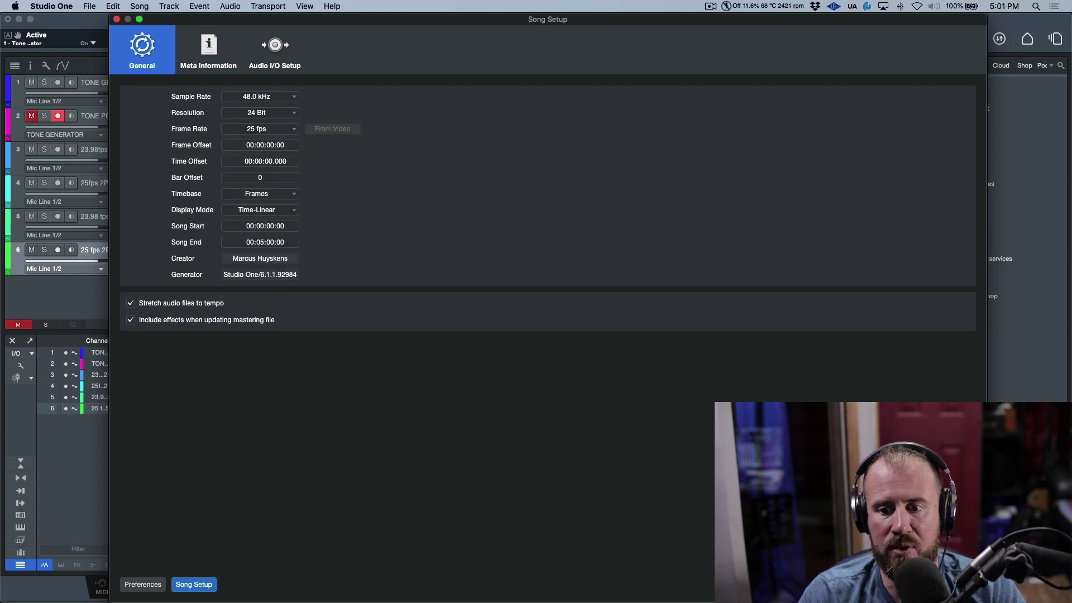
key(Return)
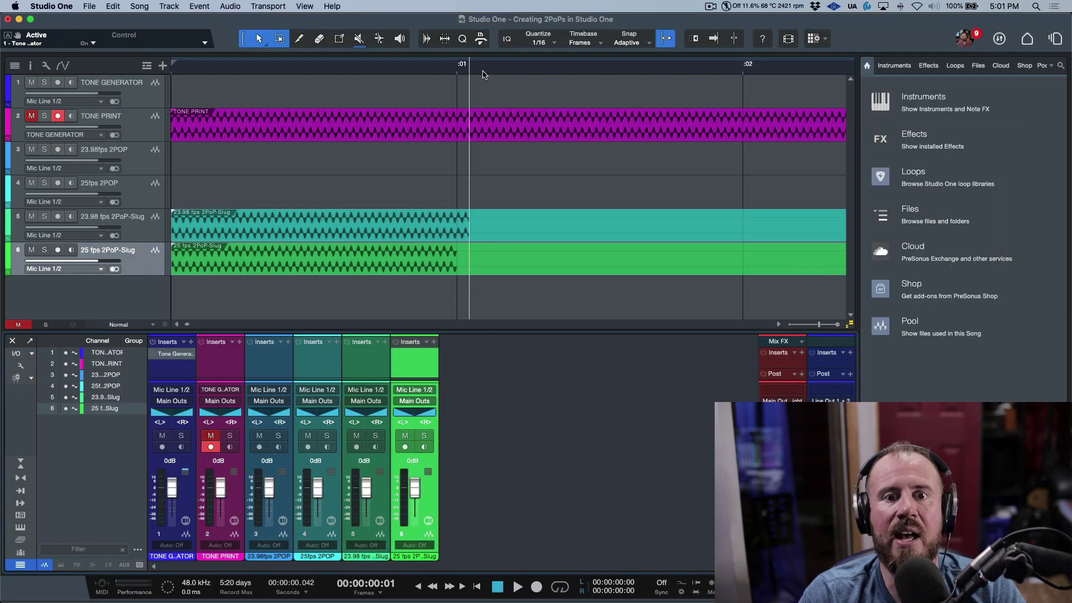
Step: Place the playhead at frame 1 and check the end of the 25 fps 2PoP-Slug tone up close
click(456, 72)
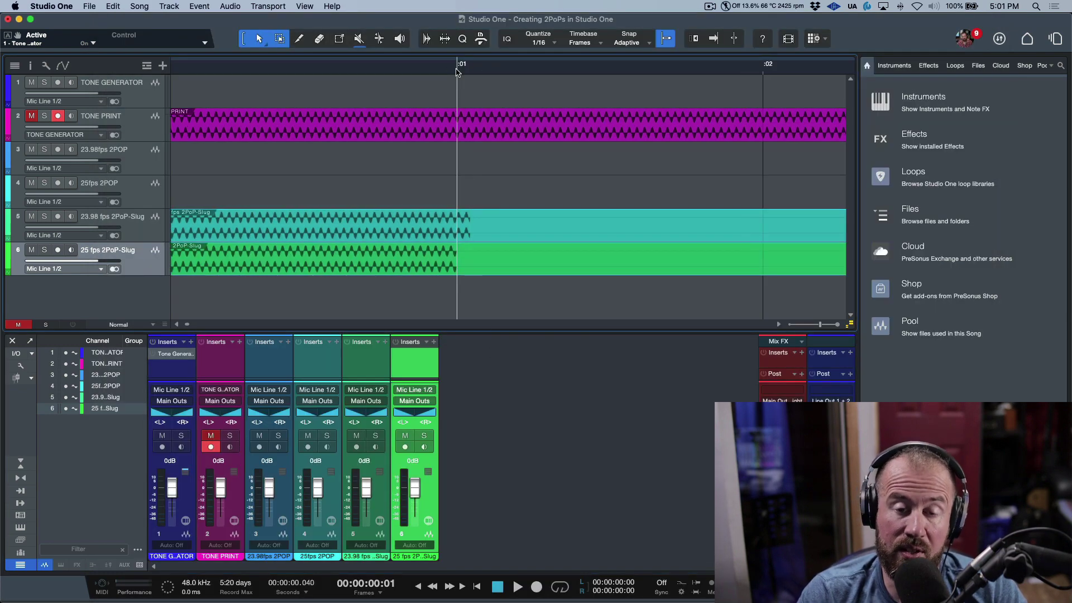
key(e)
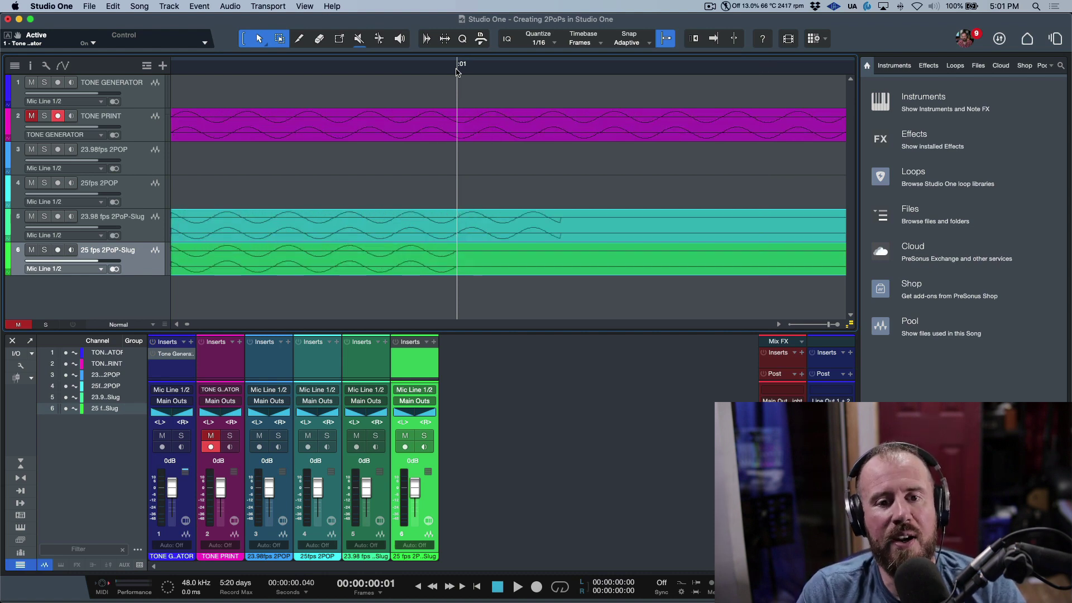
key(w)
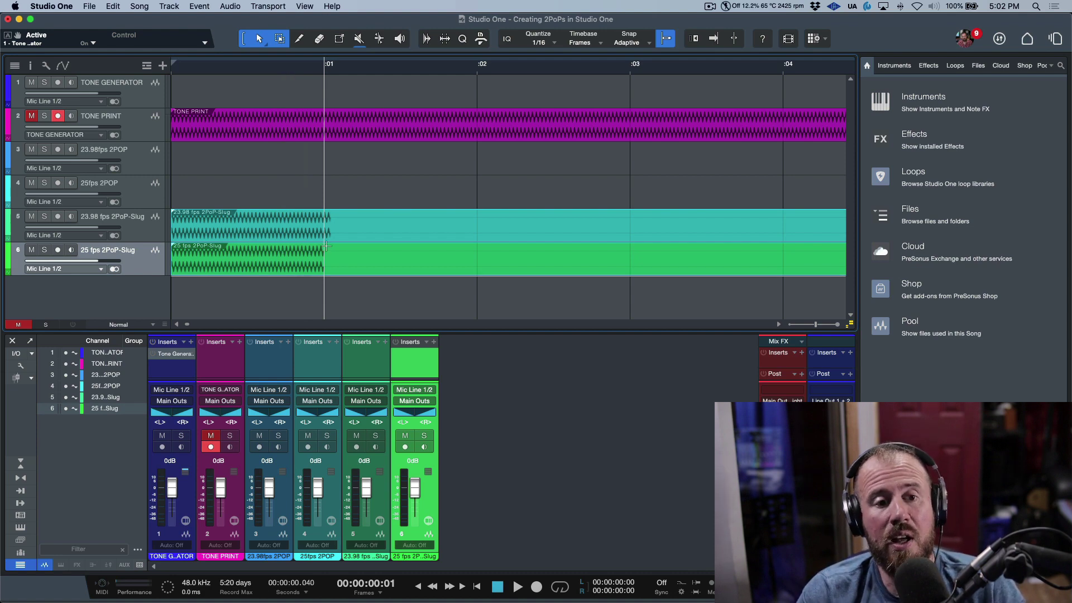
Step: Switch to Finder and import 29.97 fps 2PoP-Slug.wav from the 2pops folder onto a new track at the song start
click(607, 457)
key(super+Tab)
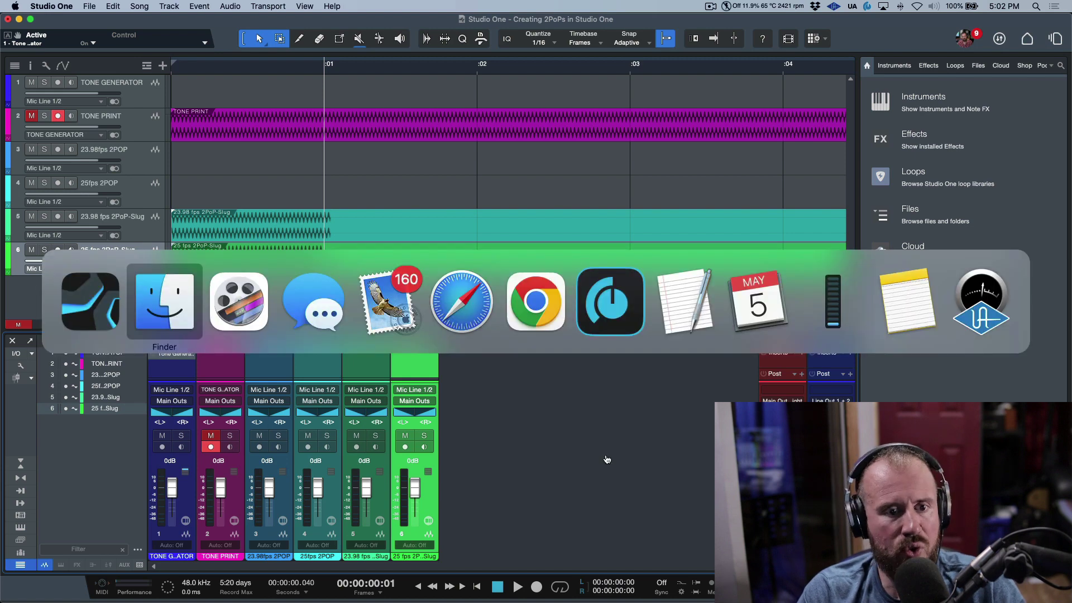
click(541, 297)
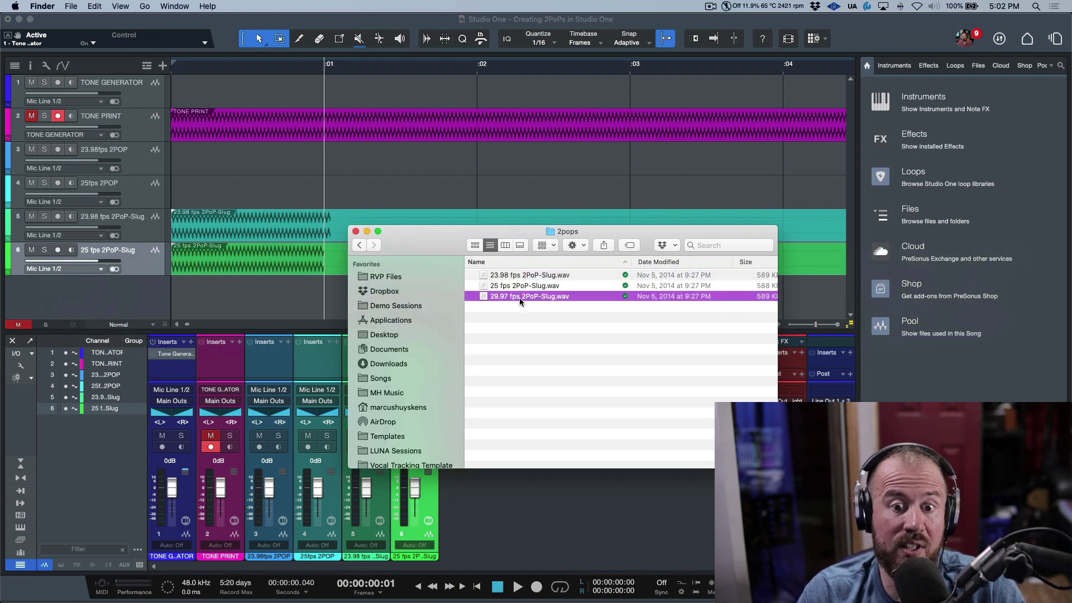
drag(484, 297, 193, 300)
click(616, 510)
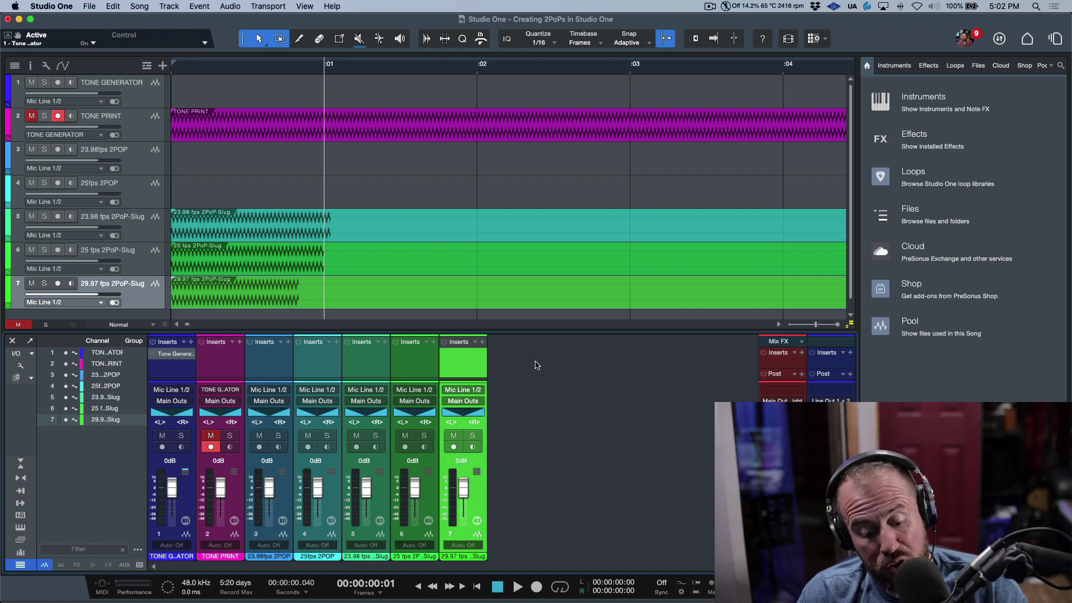
Step: Set the song's frame rate to 29.97 fps in Song Setup and place the playhead at frame 1
key(e)
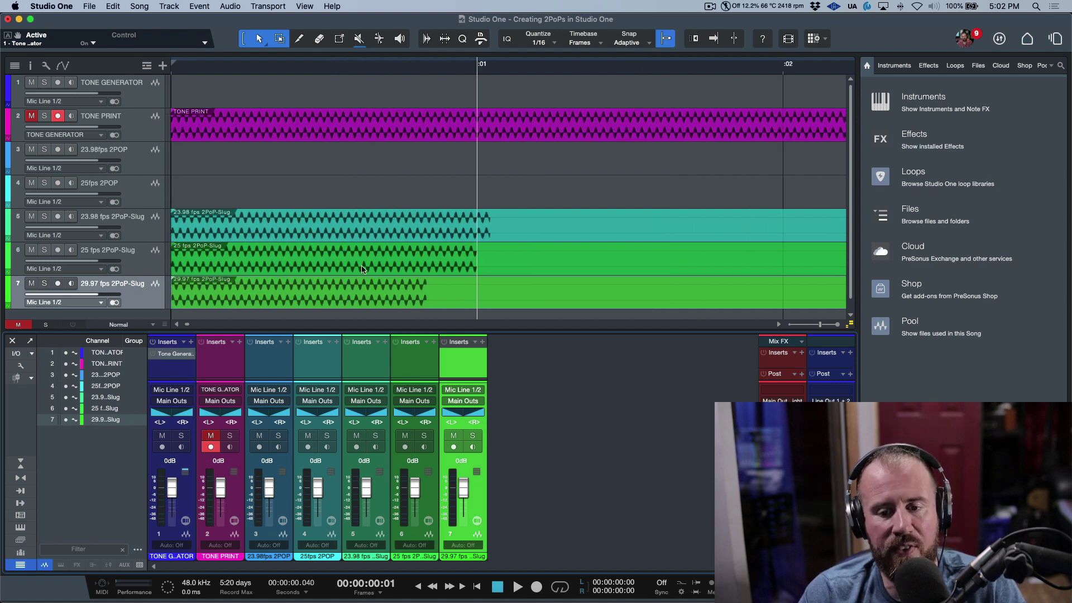
key(super+comma)
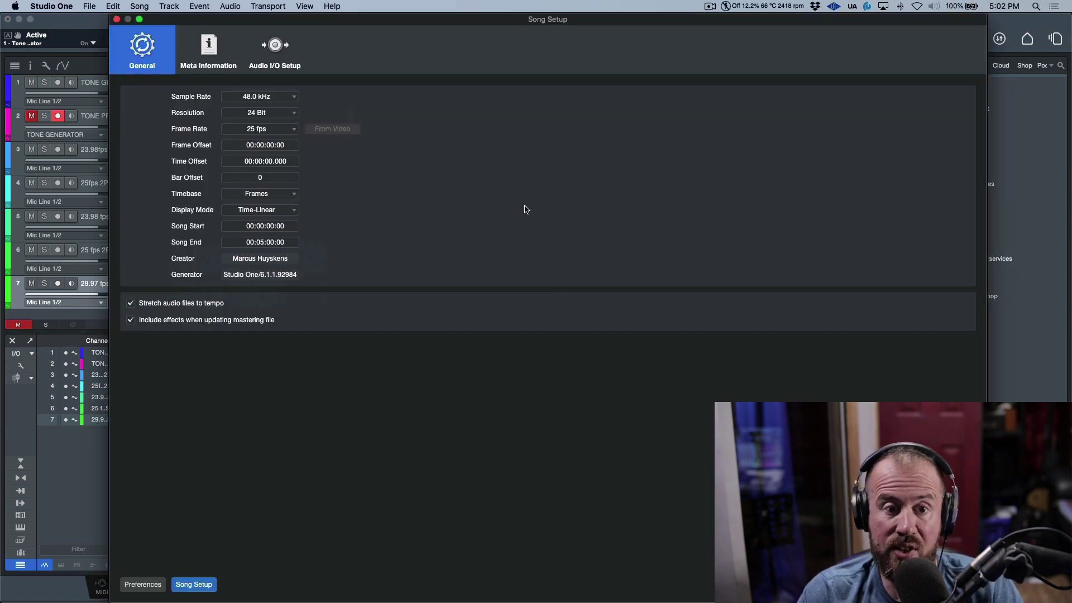
click(275, 129)
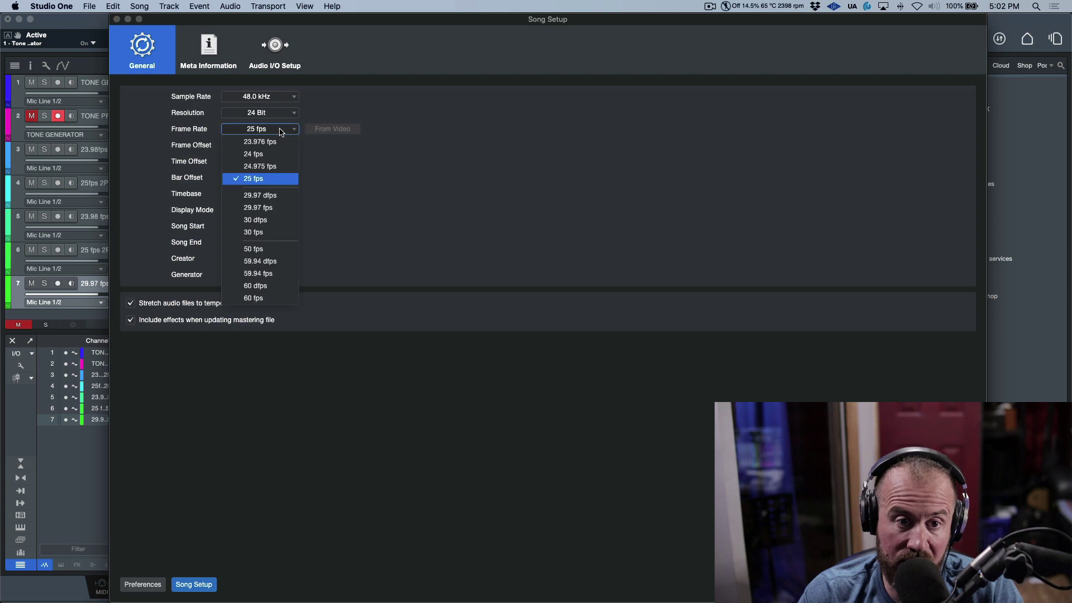
click(258, 208)
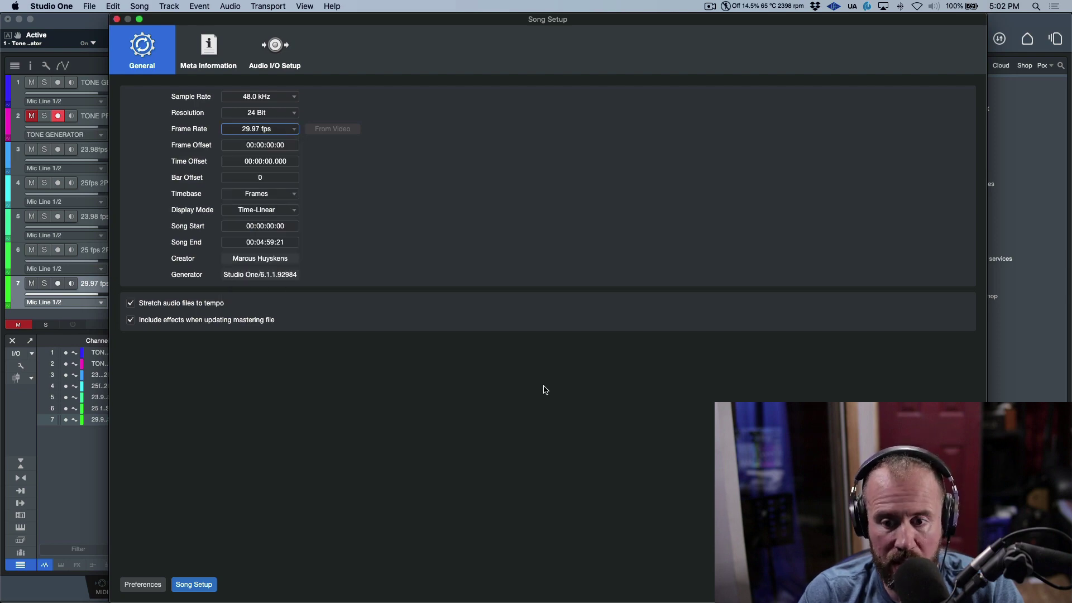
key(Return)
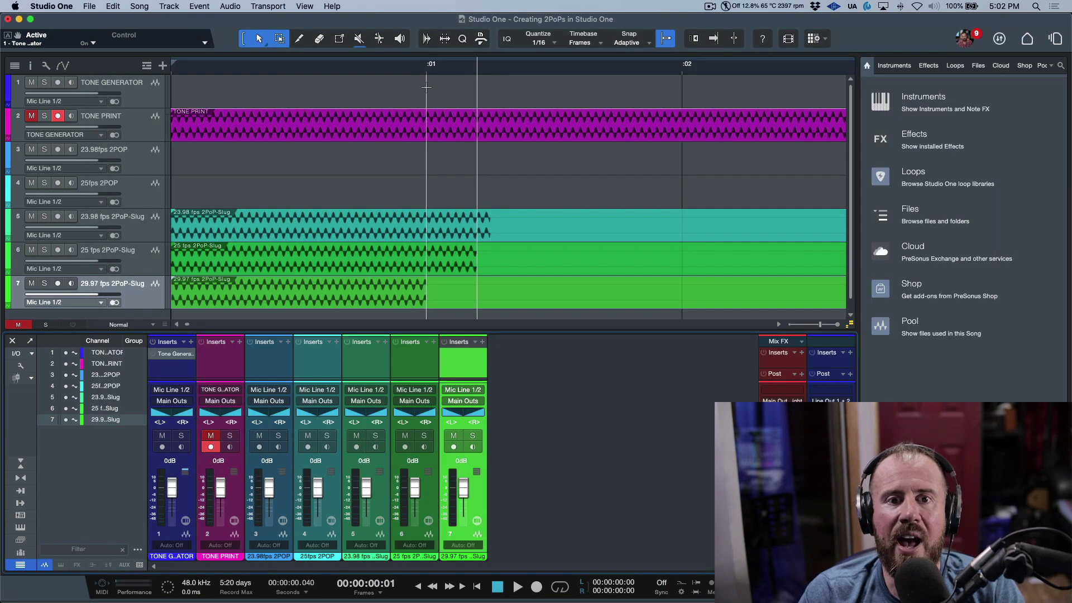
click(426, 69)
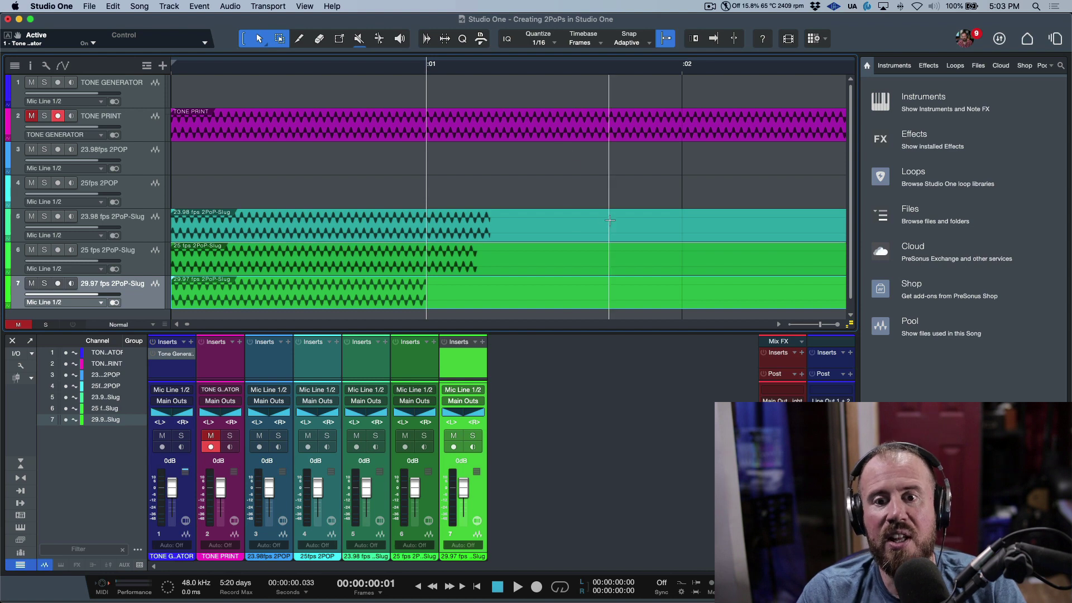
Step: Move the playhead to the end of the 23.98 fps 2PoP-Slug clip, turn on autoscroll, and compare where the three slug clips end
click(628, 234)
key(KP_Add)
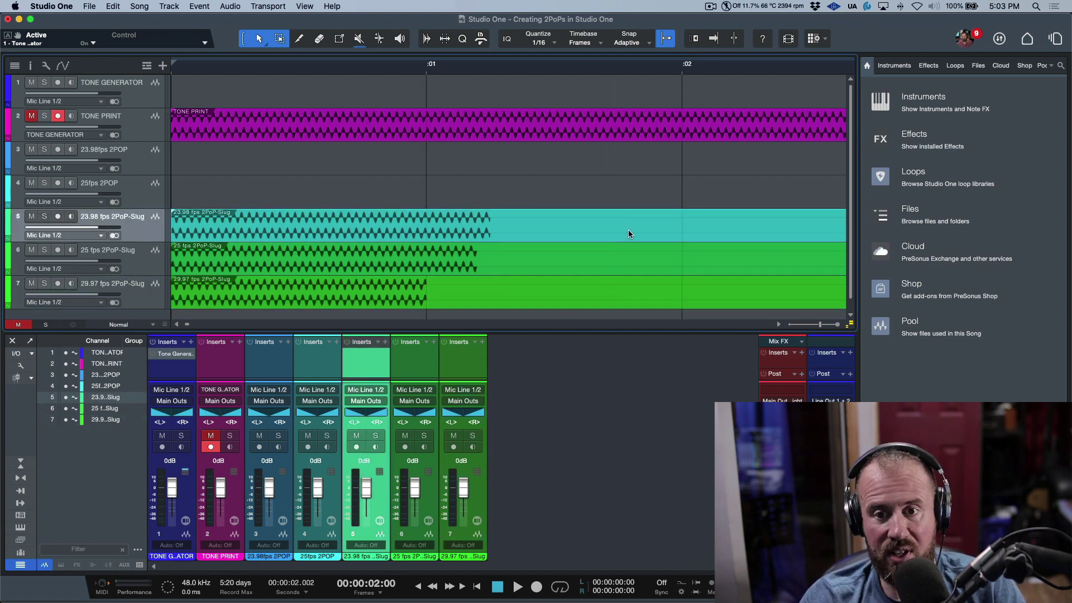
key(e)
key(f)
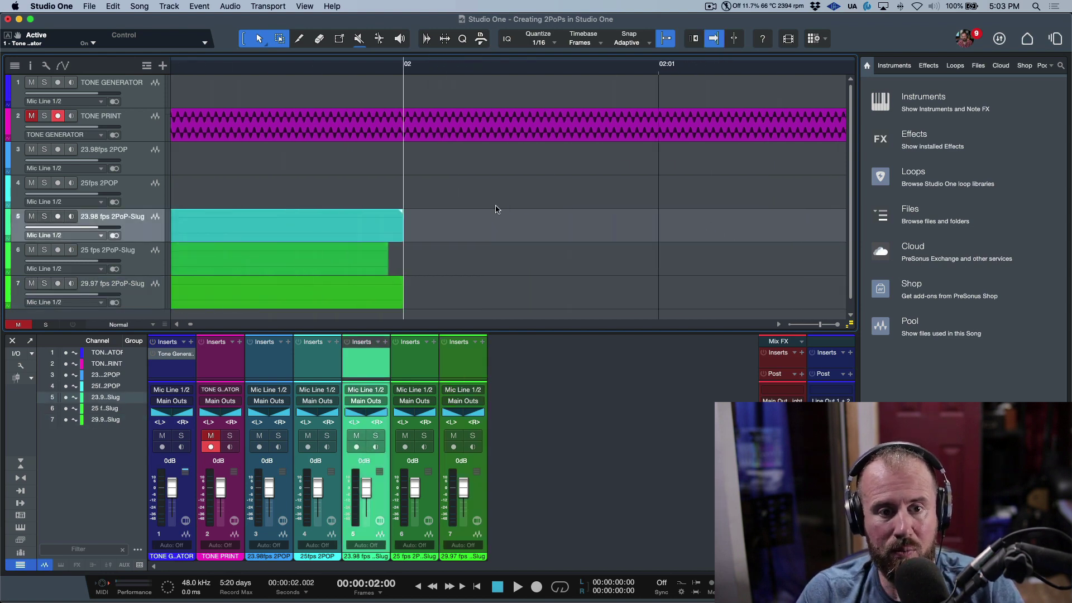
key(e)
key(e)
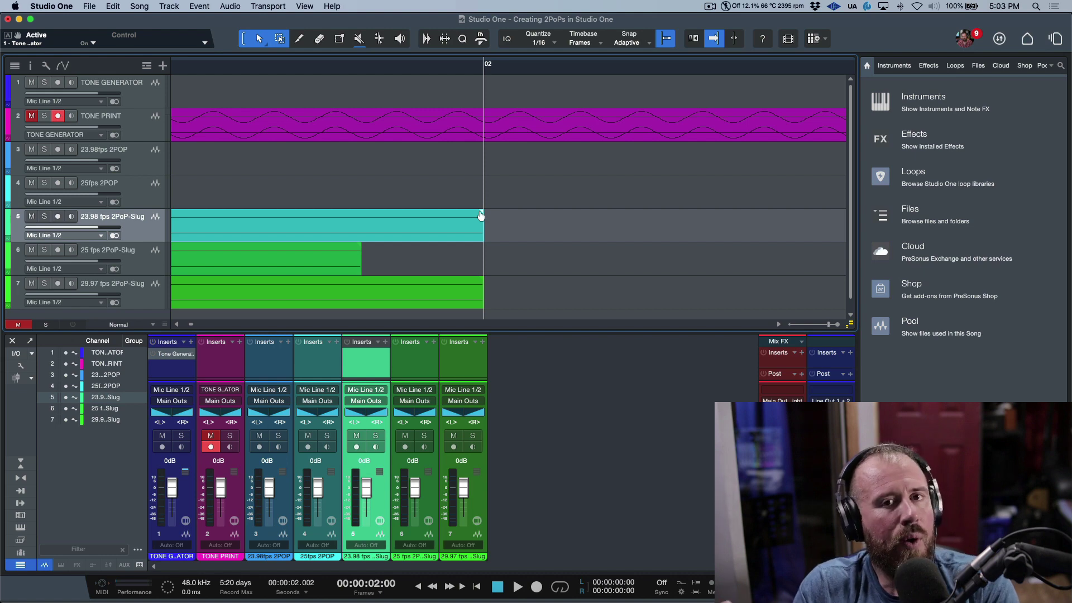
key(w)
key(w)
key(w)
key(w)
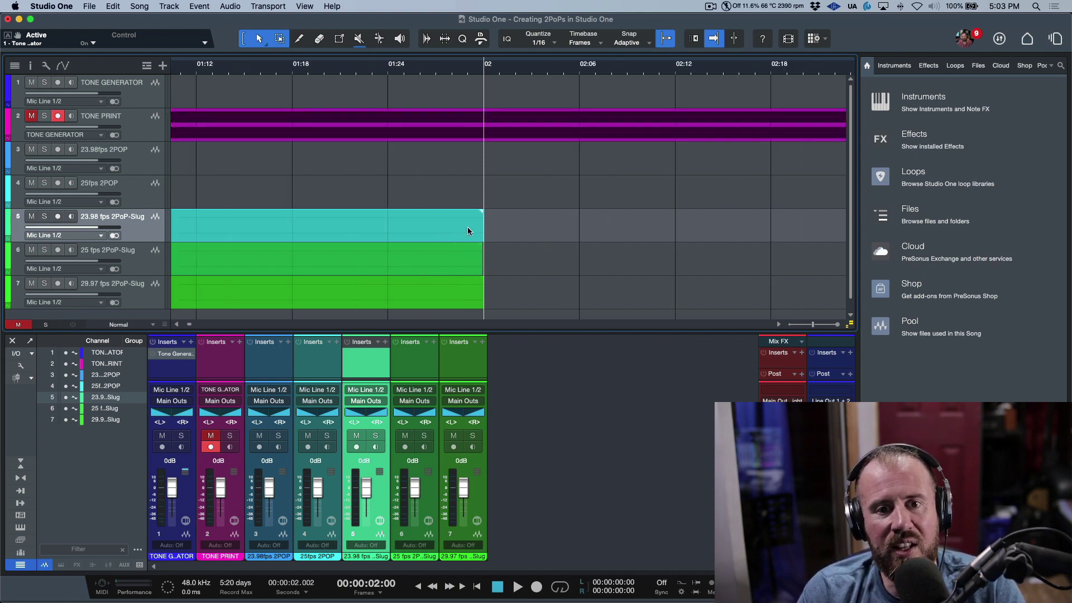
key(w)
Step: Return the playhead to the song start and delete the 23.98, 25 and 29.97 fps 2PoP-Slug tracks
key(Home)
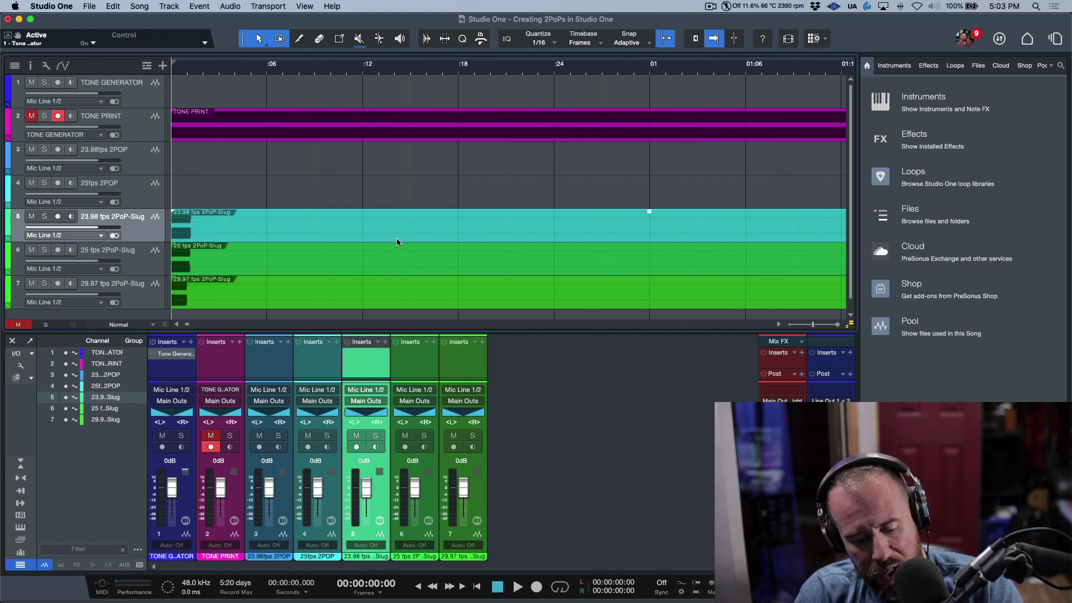
key(e)
key(e)
key(e)
key(e)
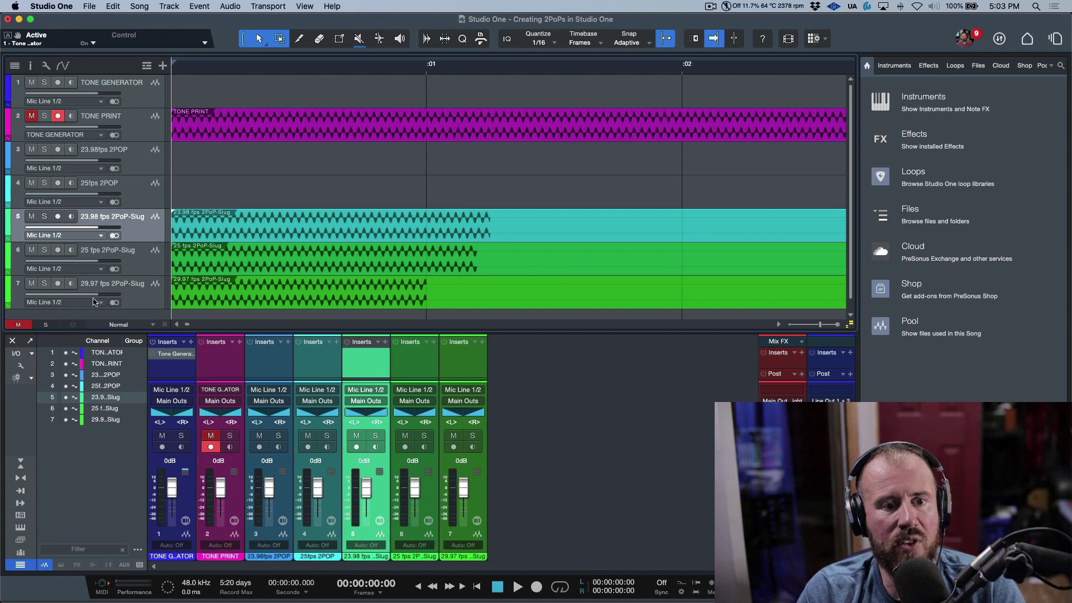
shift+click(139, 299)
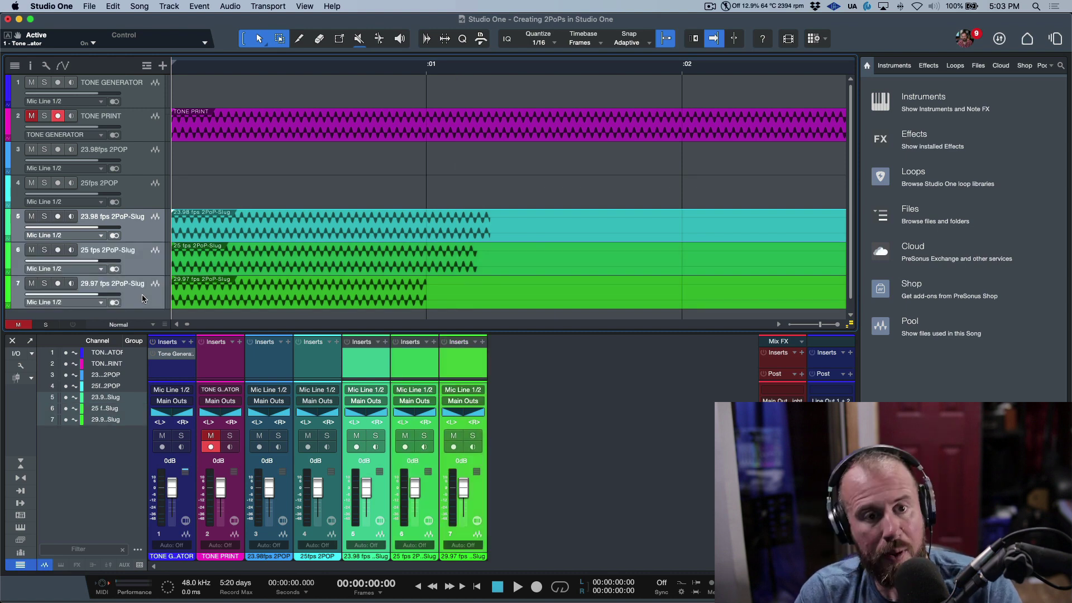
key(Delete)
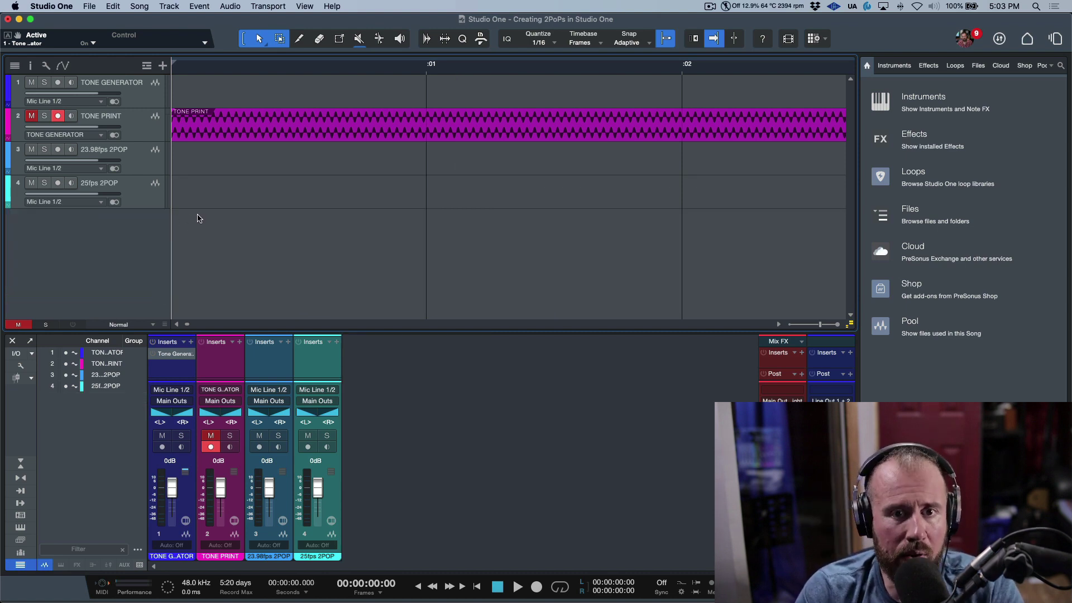
Step: Select the 23.98fps 2POP track and set the song's frame rate to 23.976 fps in Song Setup
click(143, 165)
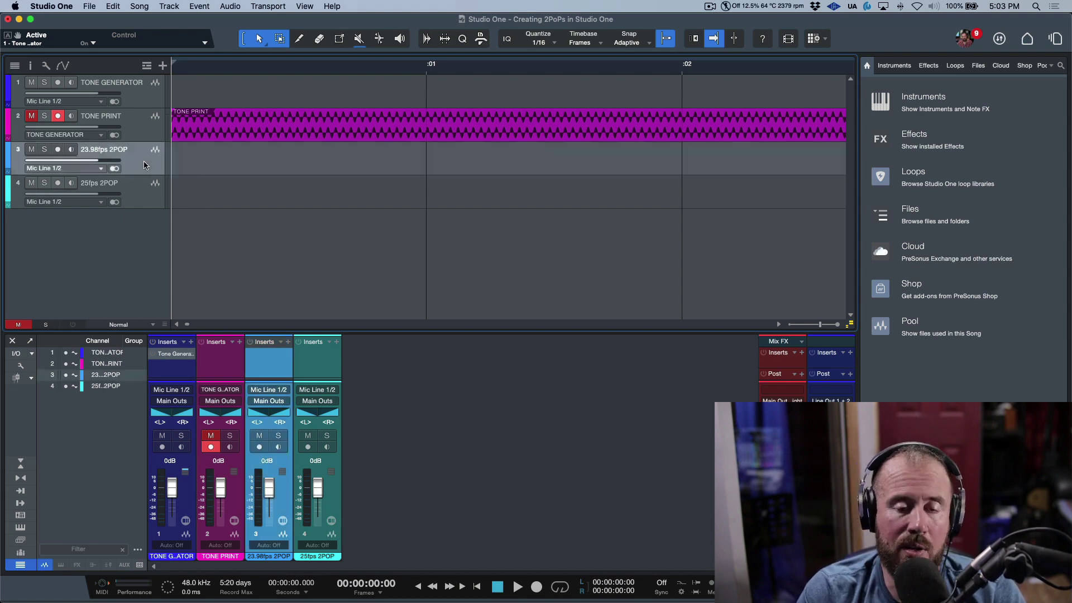
key(super+alt+s)
click(279, 130)
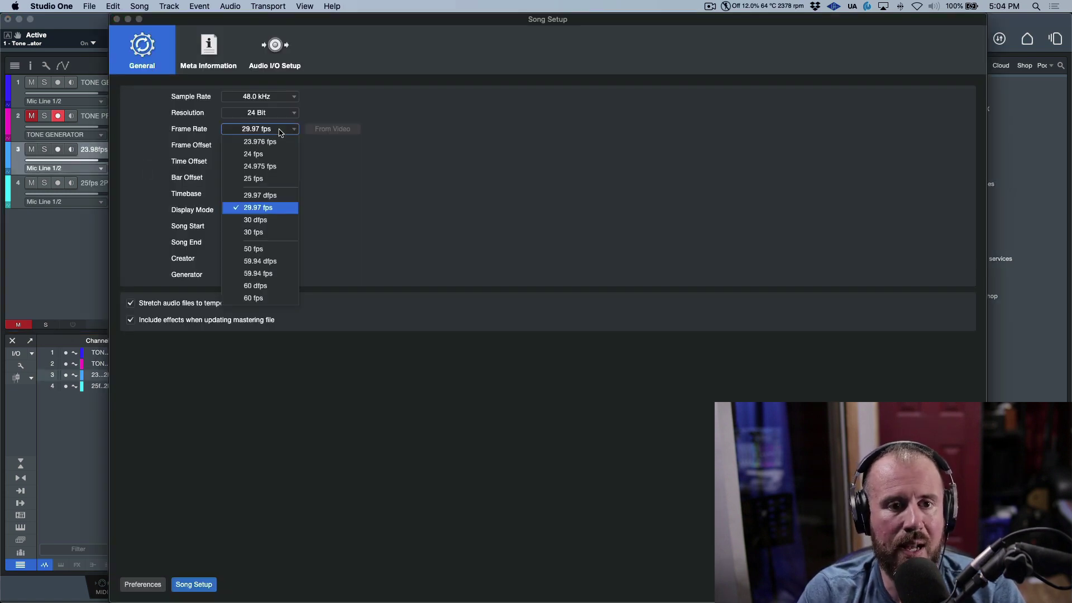
click(277, 142)
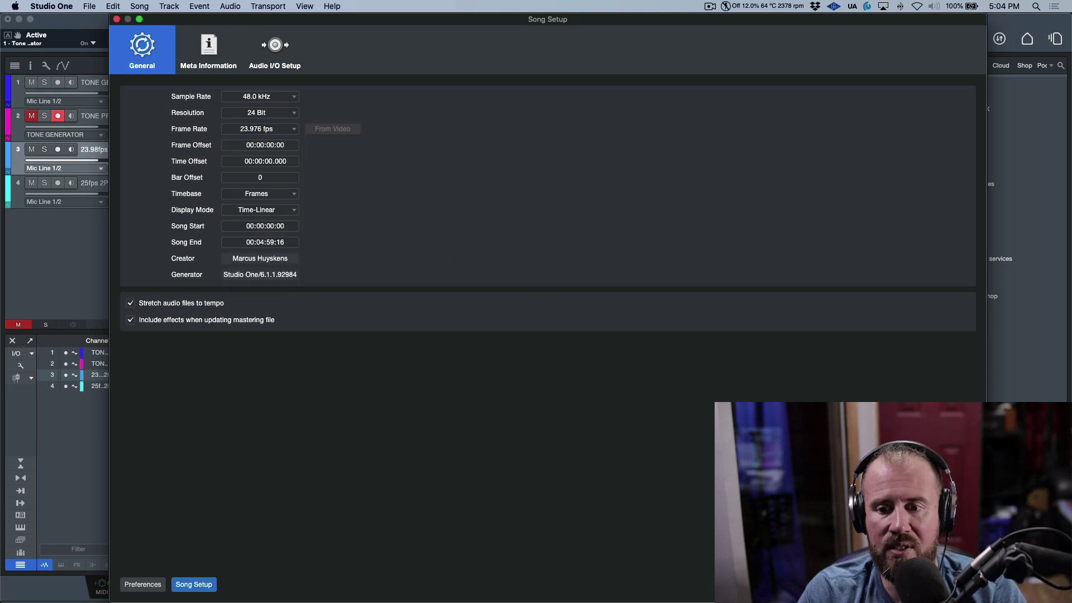
key(Escape)
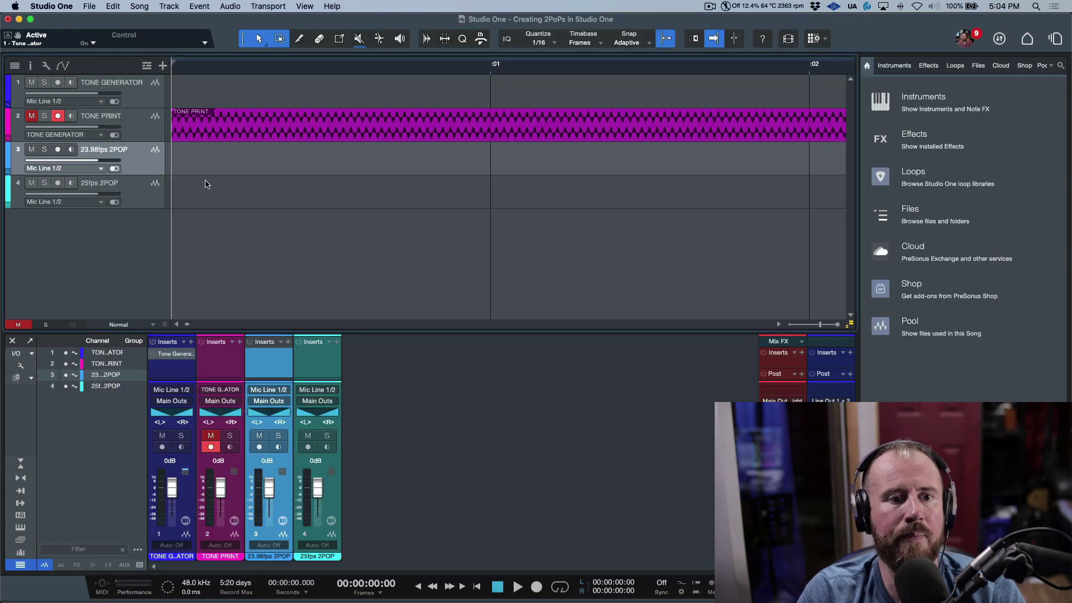
Step: Rename the 23.98fps 2POP track to 23.976fps 2POP
double_click(93, 152)
click(100, 151)
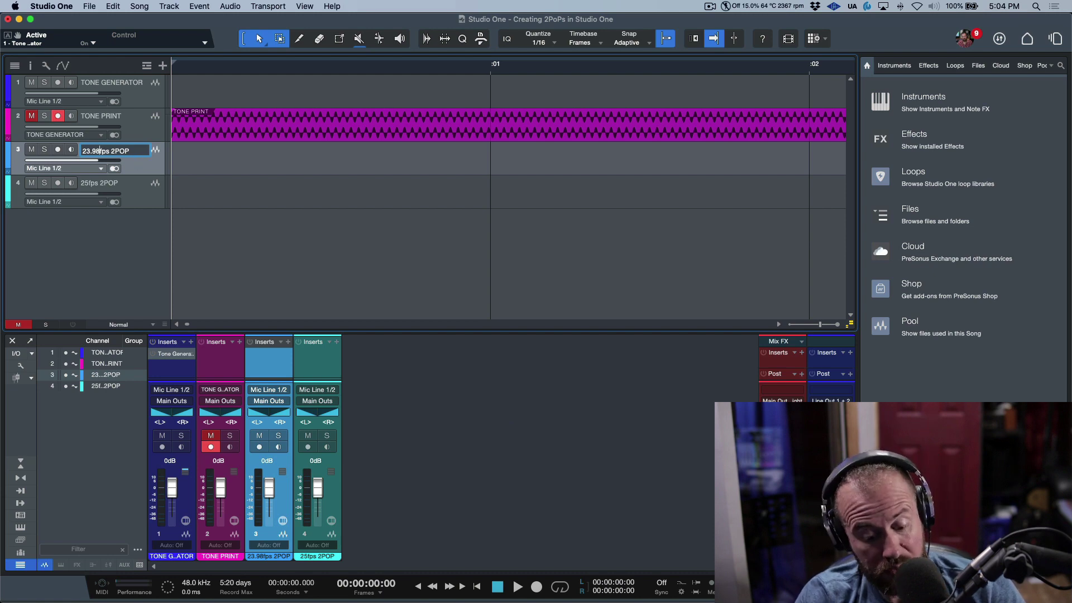
key(BackSpace)
text(76)
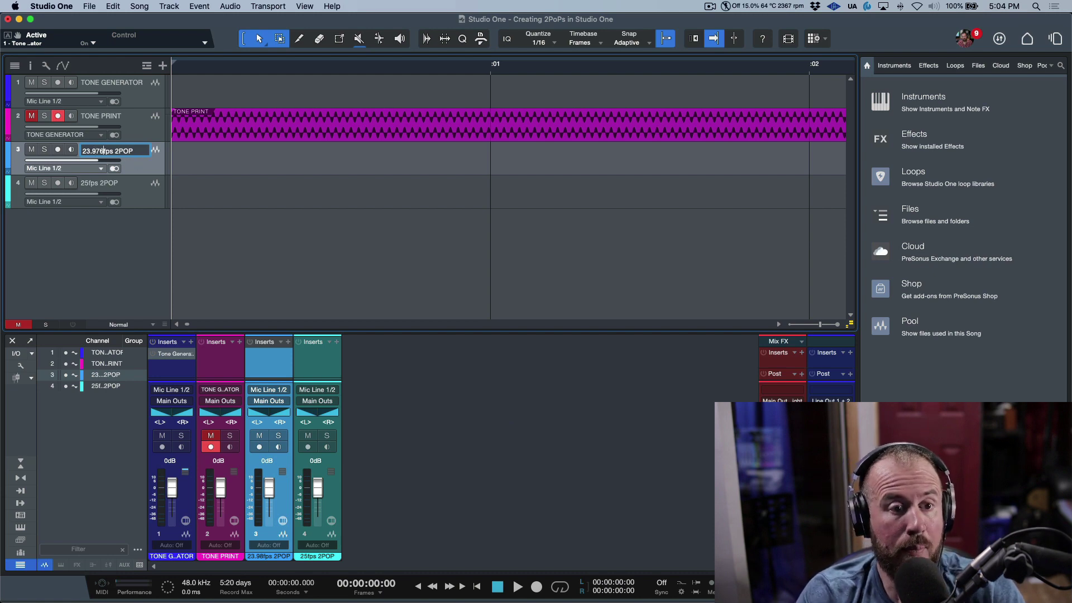
key(Return)
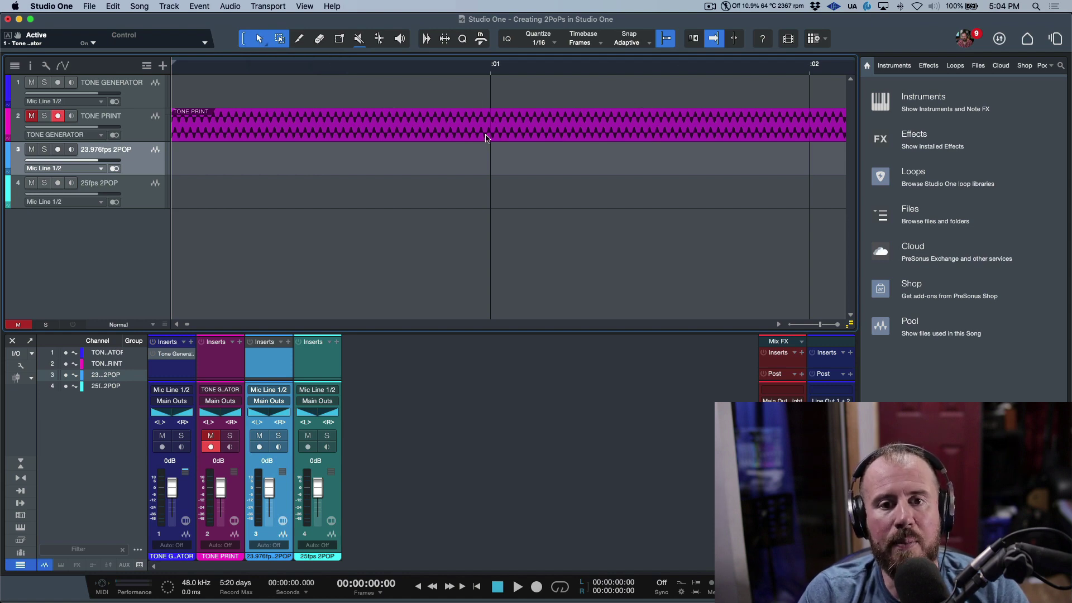
Step: Select the first frame of the TONE PRINT event and copy it to the start of the 23.976fps 2POP track
key(w)
drag(491, 159, 331, 168)
click(664, 246)
drag(330, 124, 165, 123)
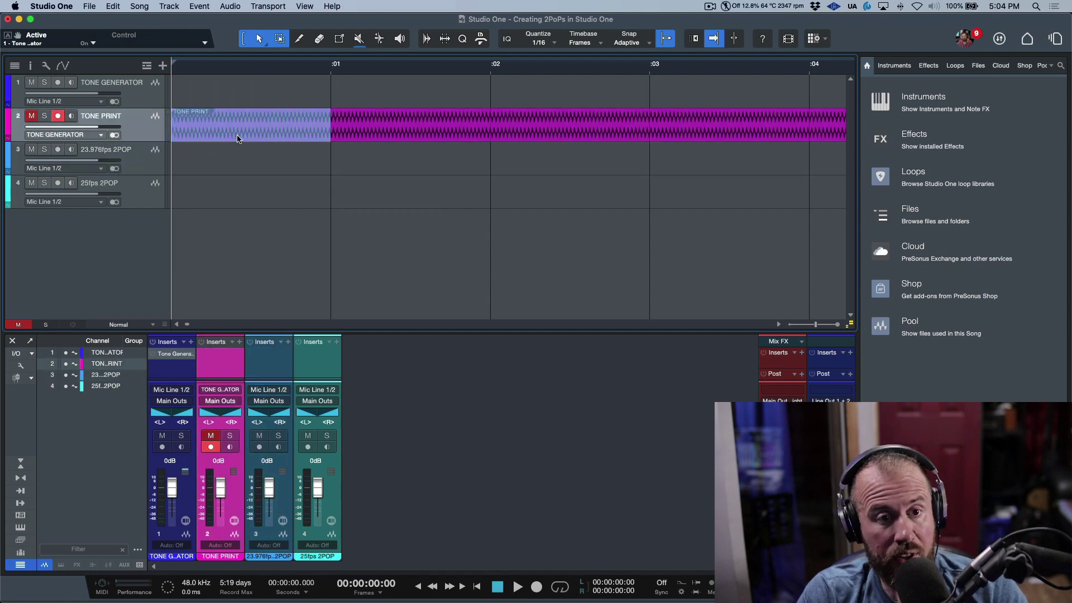
drag(236, 138, 237, 162)
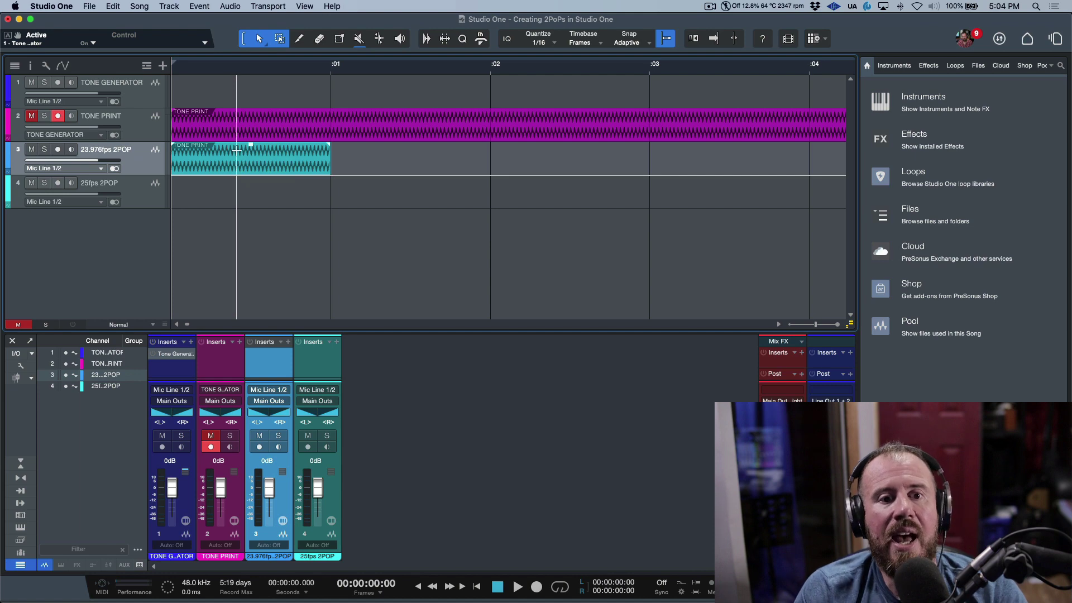
drag(304, 154, 222, 156)
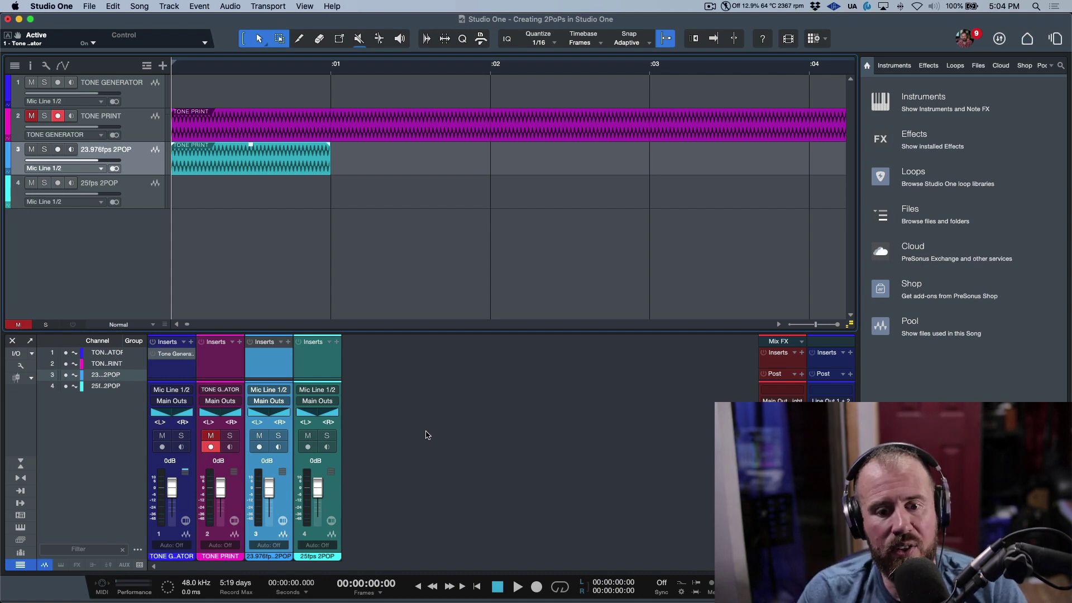
Step: Check the frame rate in Song Setup and place the playhead at 00:00:02:00
key(super+comma)
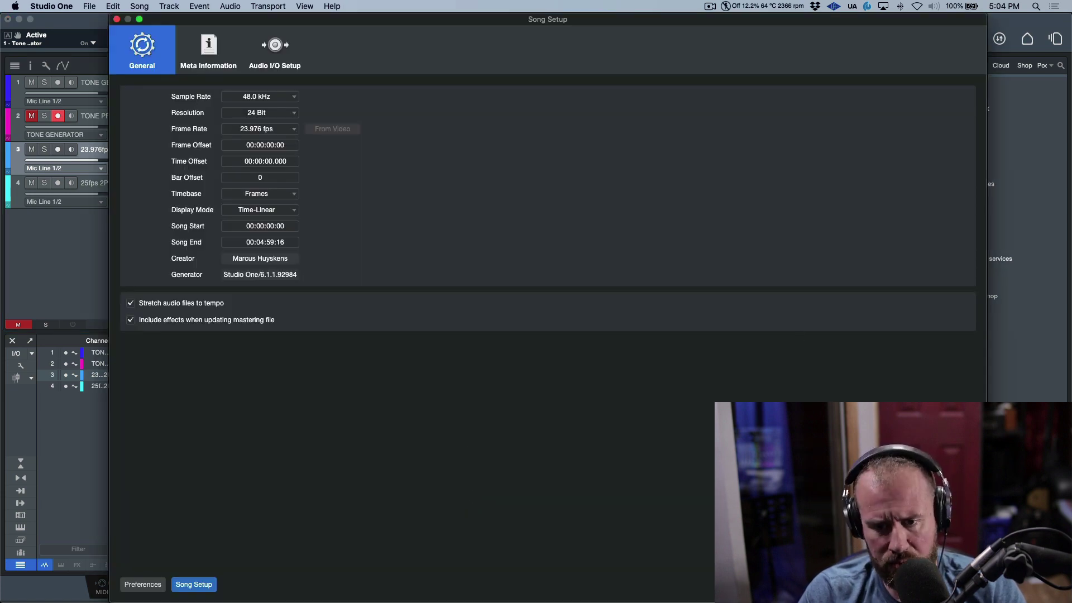
key(Escape)
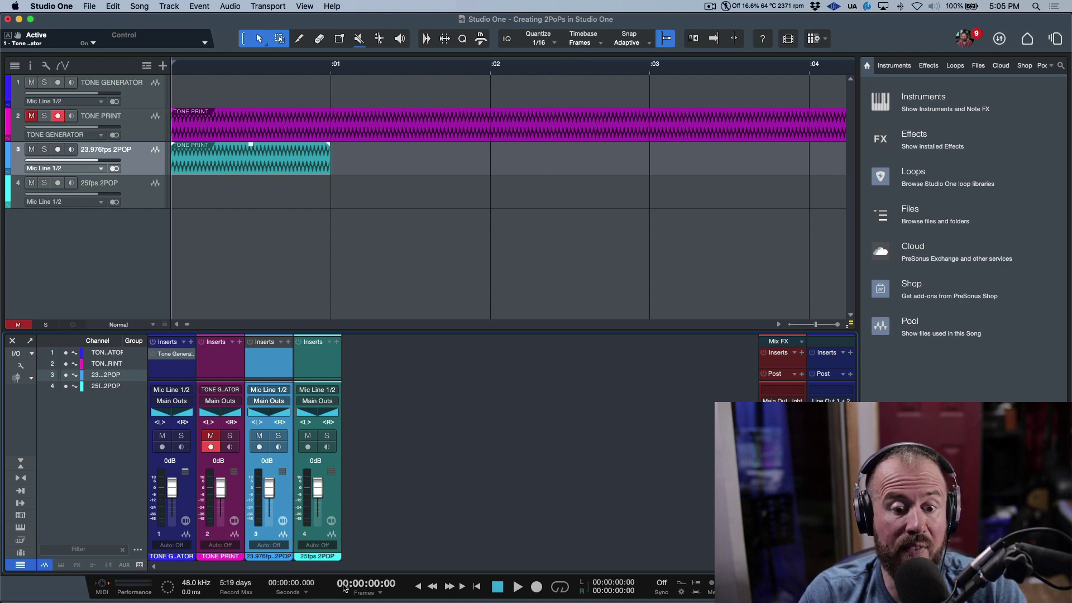
click(373, 586)
text(2)
key(Return)
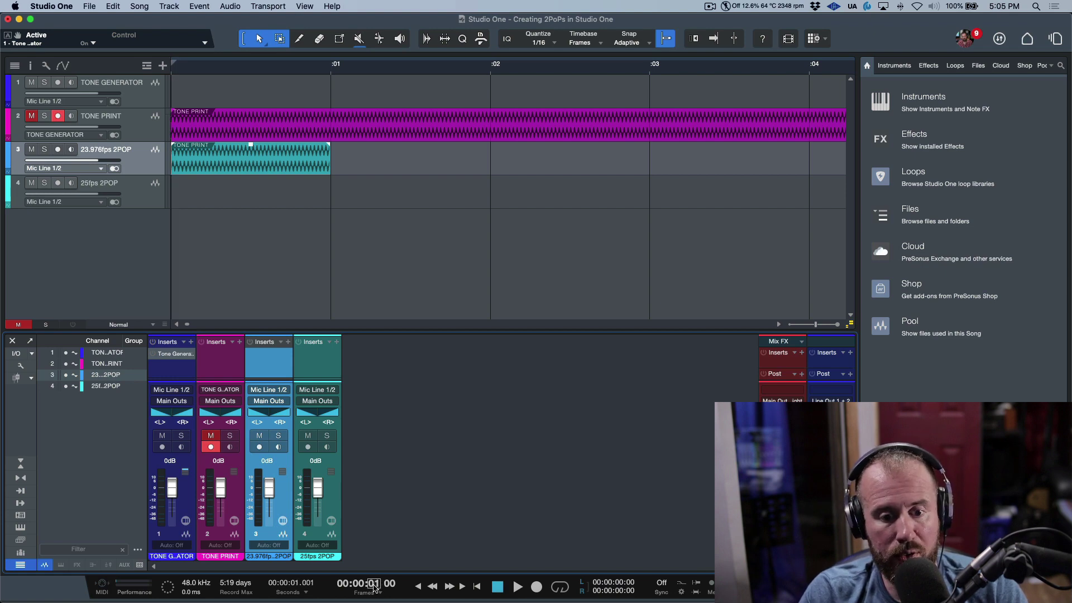
Step: Select the range from 00:00:02:00 back to the song start on the 23.976fps 2POP track and bounce it into one event
key(w)
key(w)
key(w)
key(w)
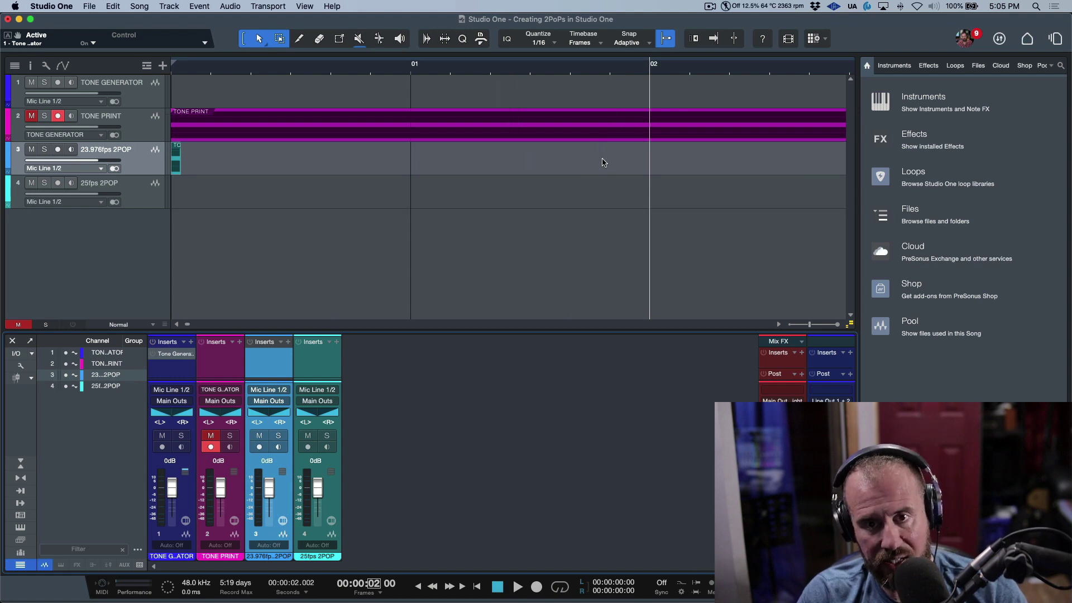
key(e)
key(e)
key(e)
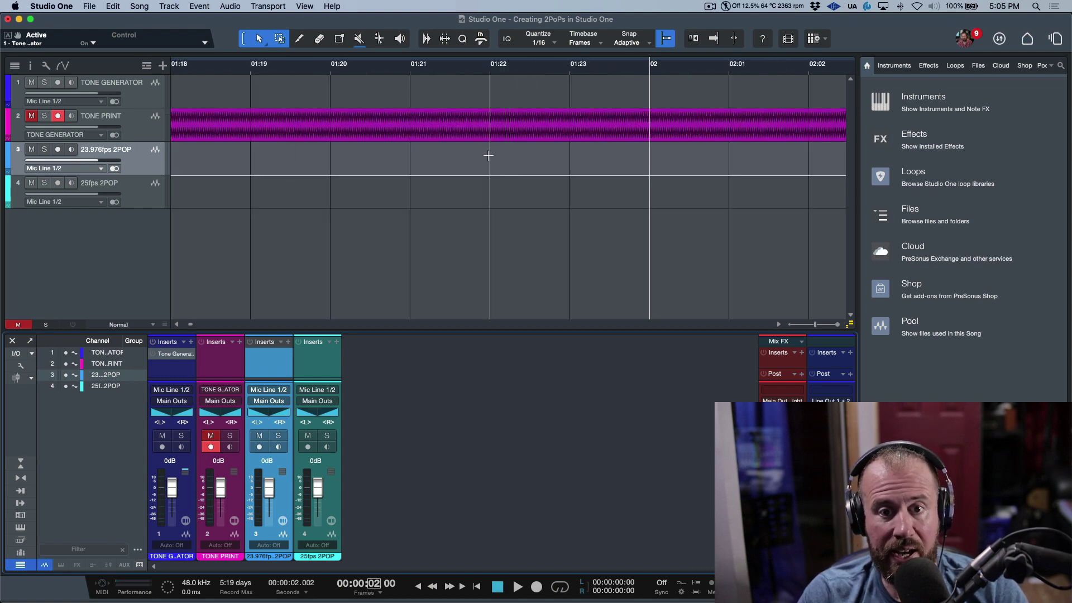
drag(490, 160, 641, 165)
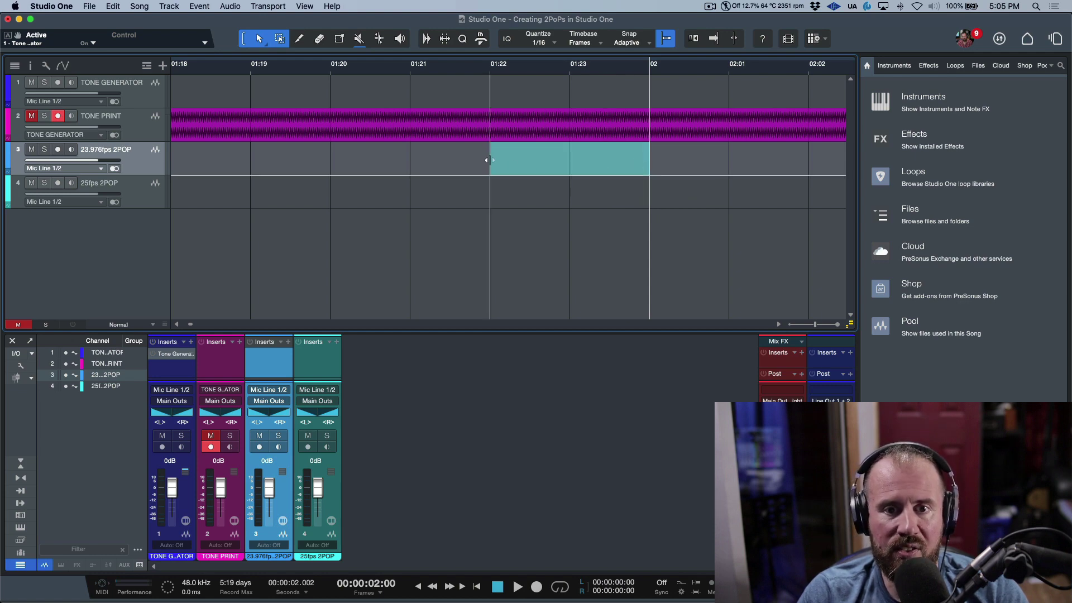
drag(490, 159, 252, 167)
key(w)
key(w)
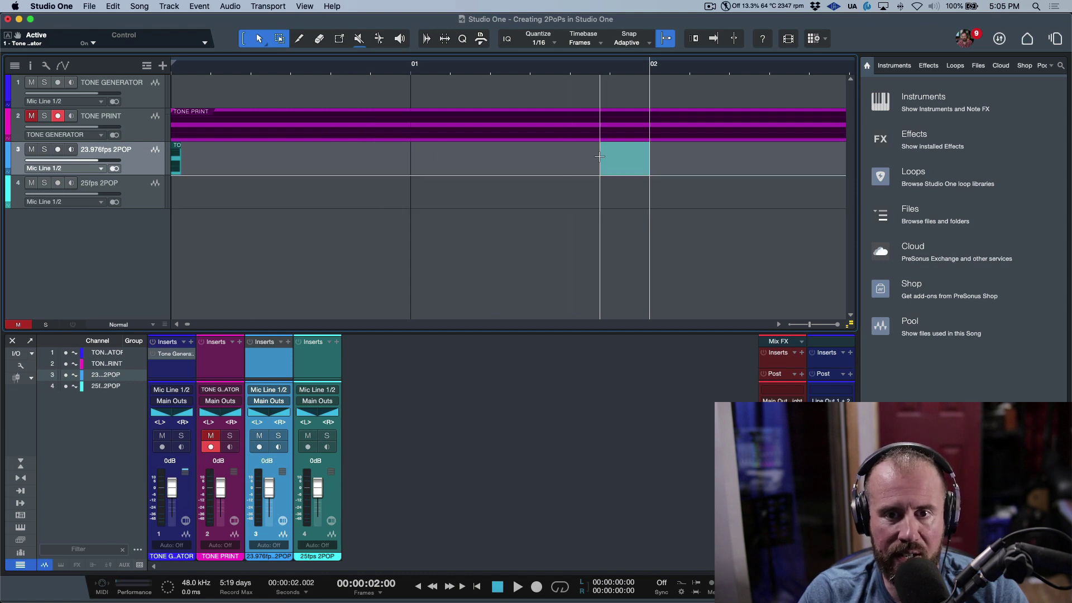
drag(600, 156, 99, 169)
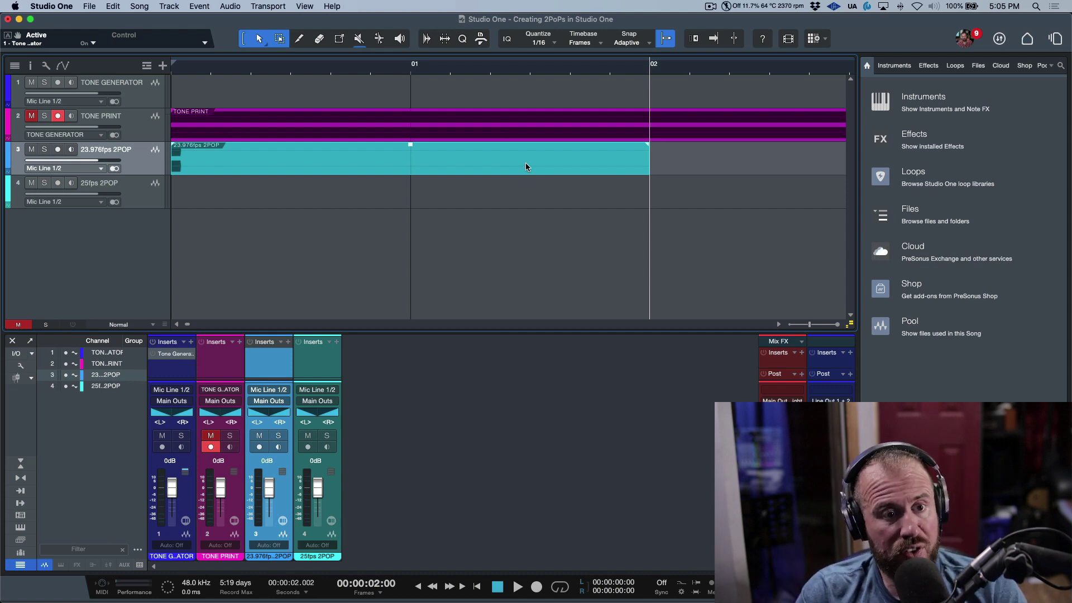
Step: Mute the TONE PRINT event, then disarm recording and unmute the TONE PRINT track
click(617, 207)
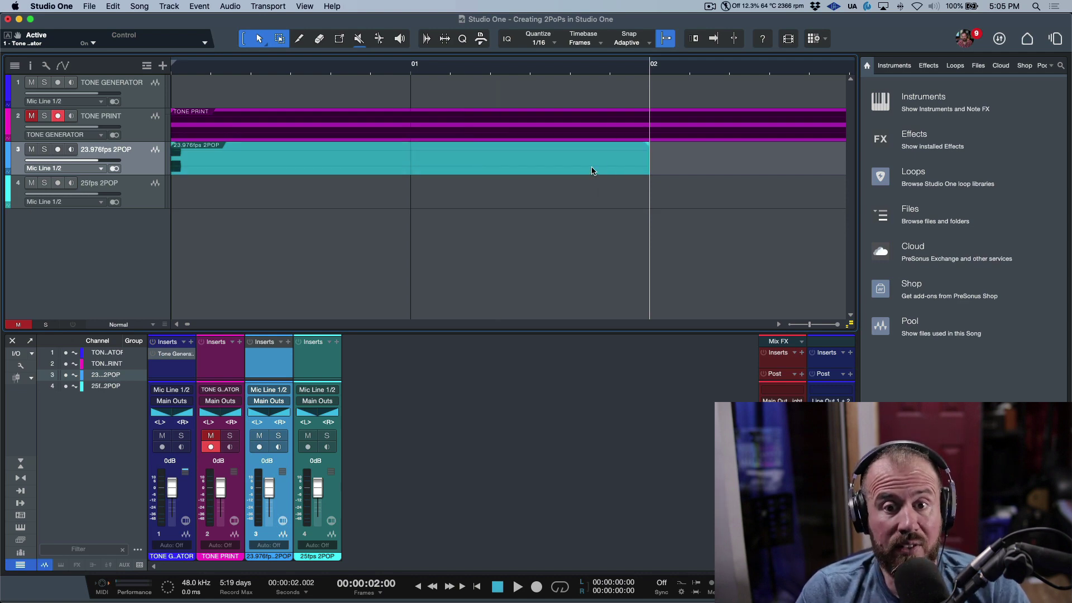
click(597, 135)
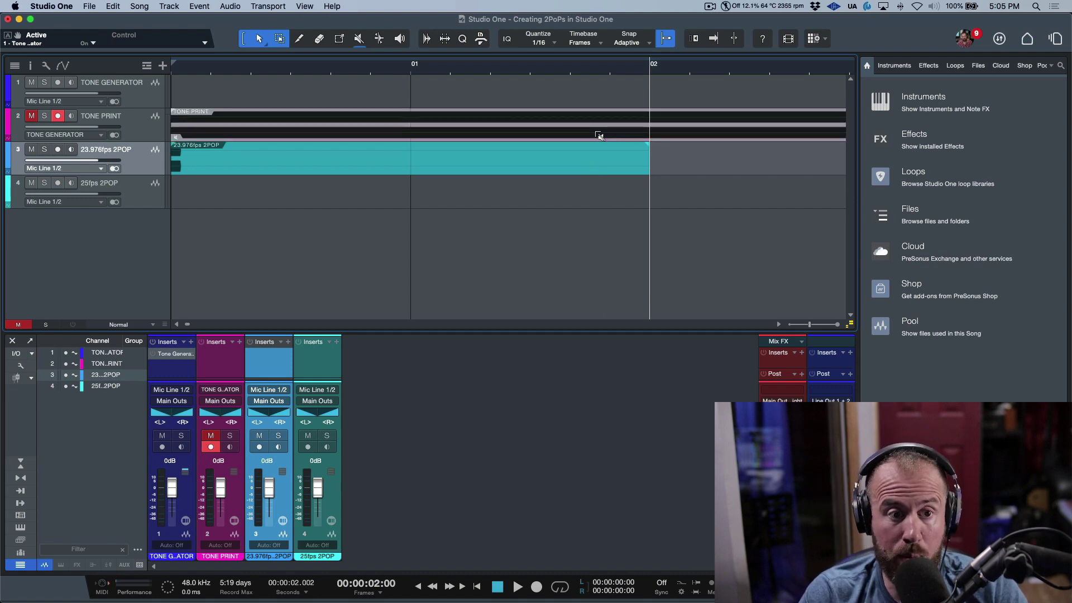
click(57, 116)
click(31, 115)
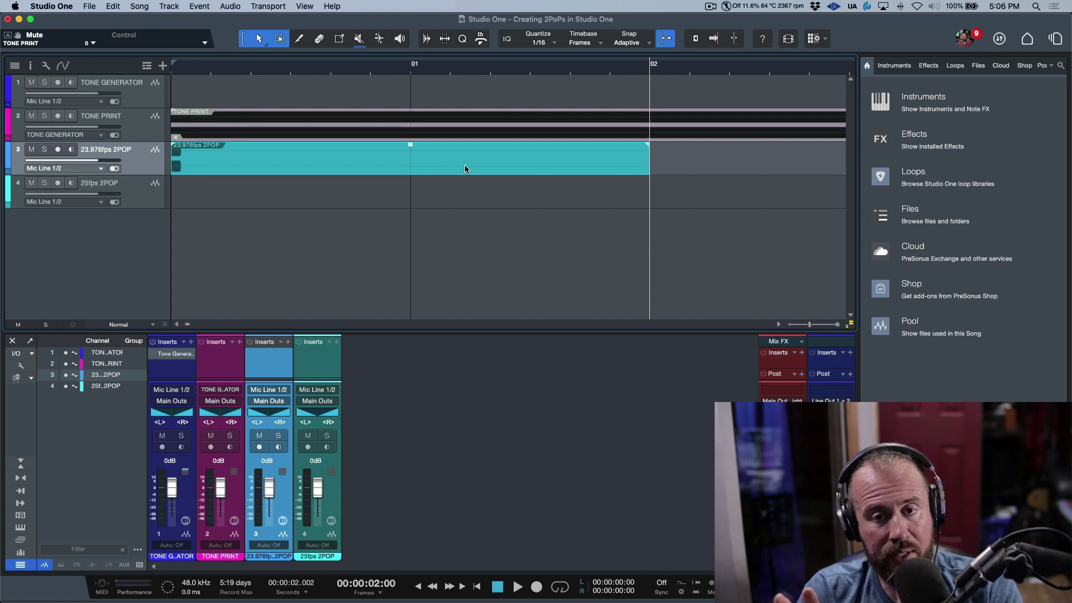
Step: Set the loop range to the 23.976fps 2POP event and view the Export Mixdown and Export Stems options without exporting
key(p)
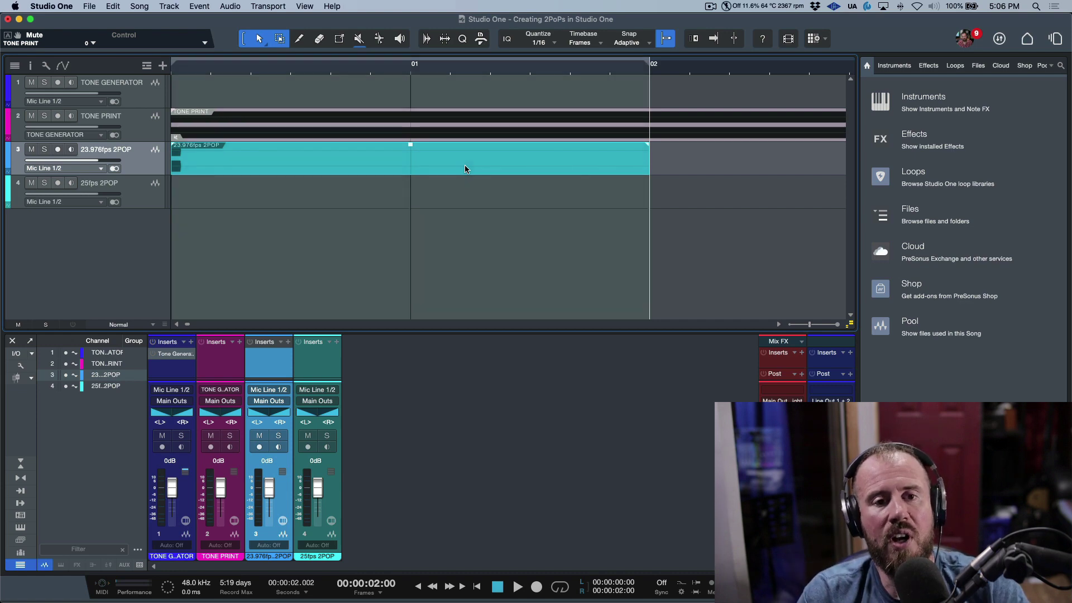
key(super+e)
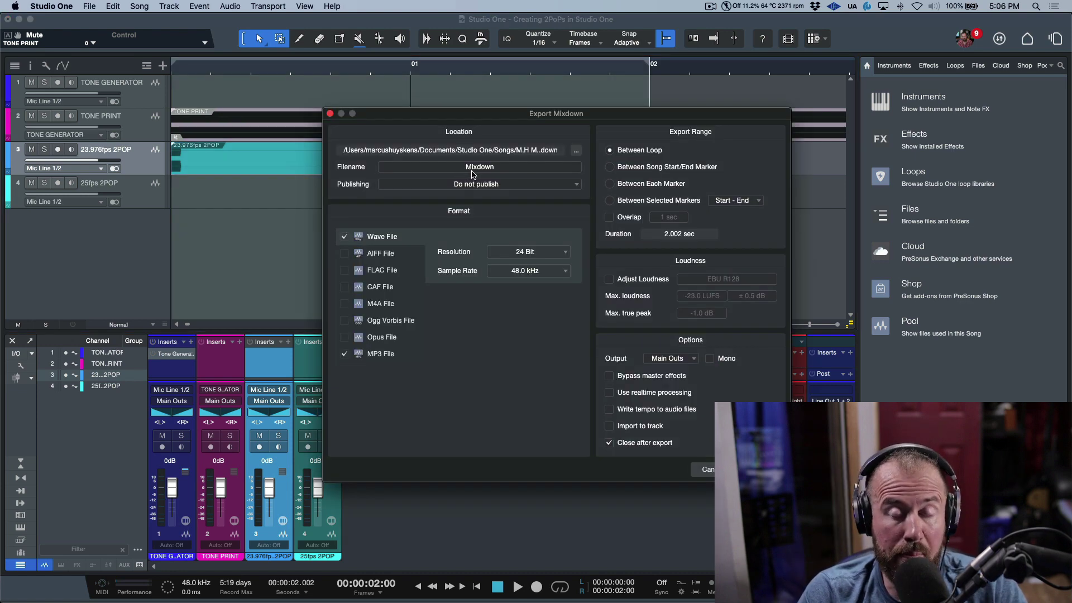
click(704, 469)
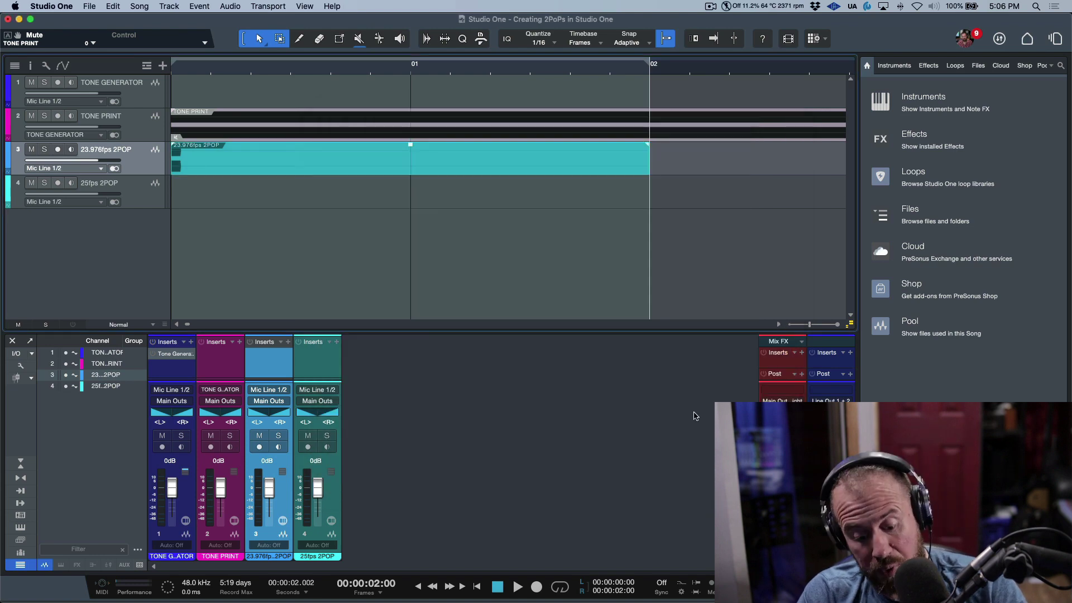
key(shift+super+e)
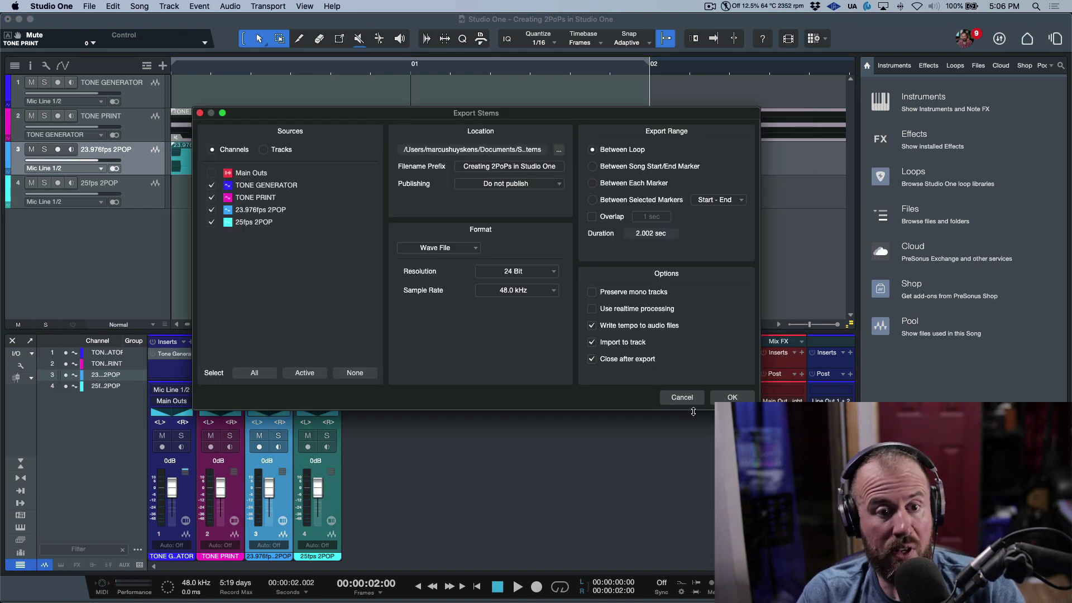
click(354, 373)
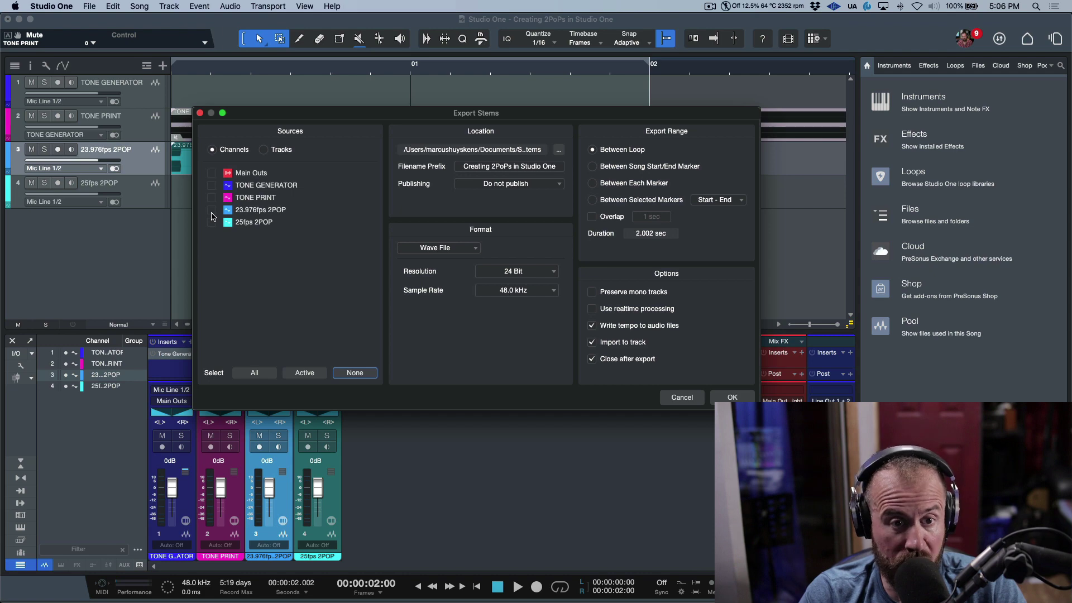
click(685, 396)
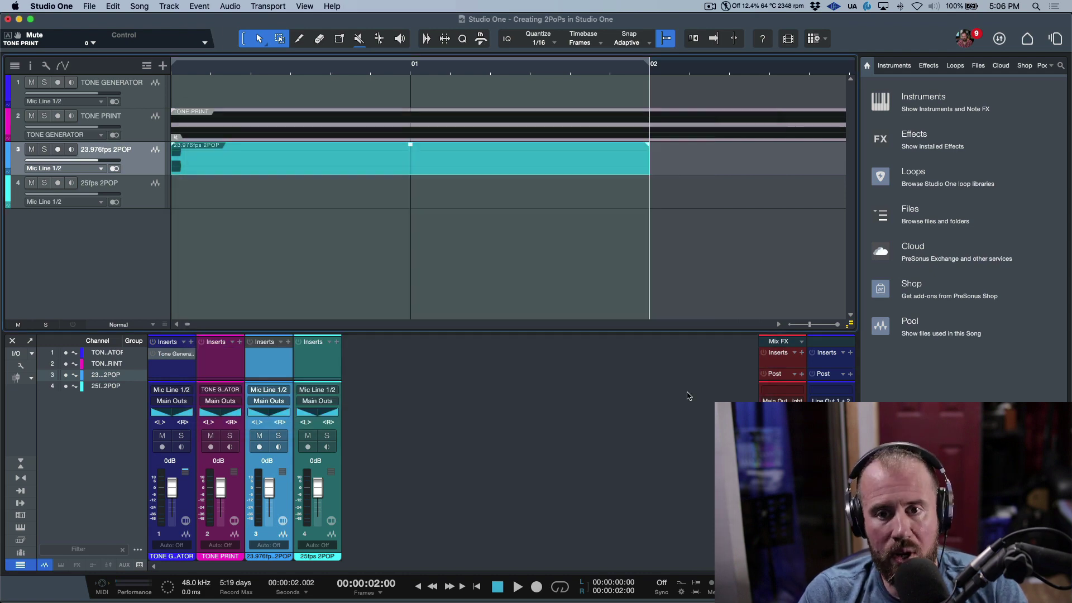
Step: Show the Studio One song folders in the file browser and select the 23.976fps 2POP event
click(630, 249)
click(978, 65)
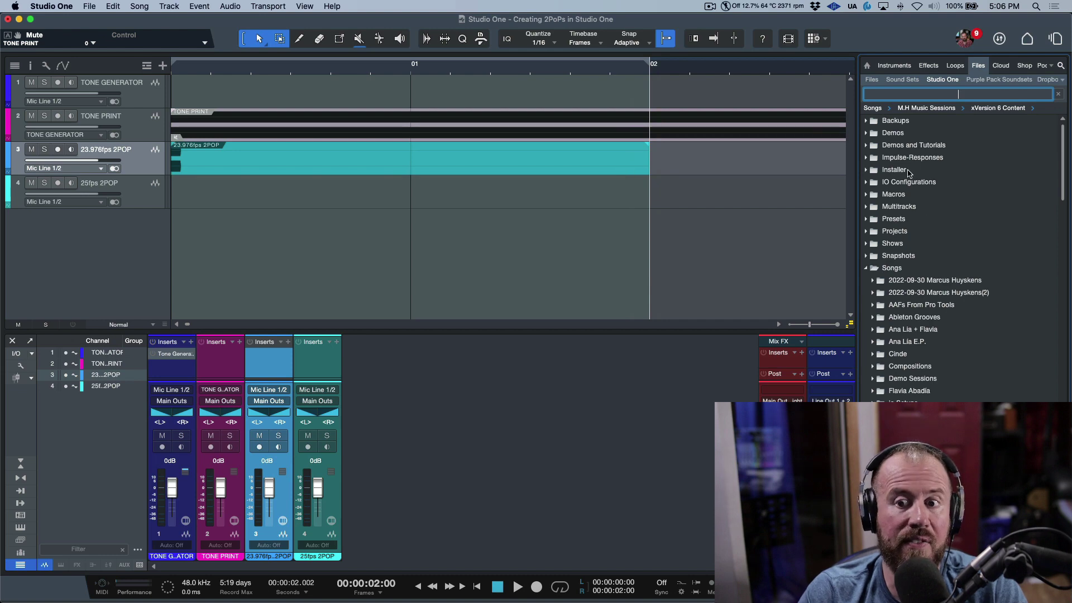
click(618, 174)
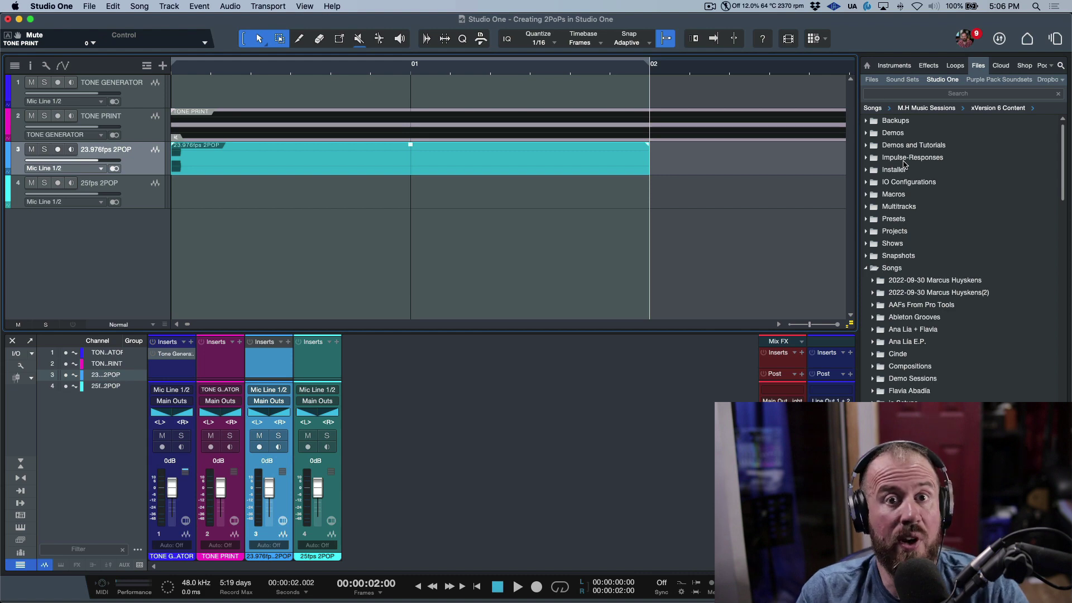
Step: Move the 25fps 2POP track directly below TONE PRINT, then unmute the TONE PRINT event and mute the 23.976fps 2POP event
click(144, 202)
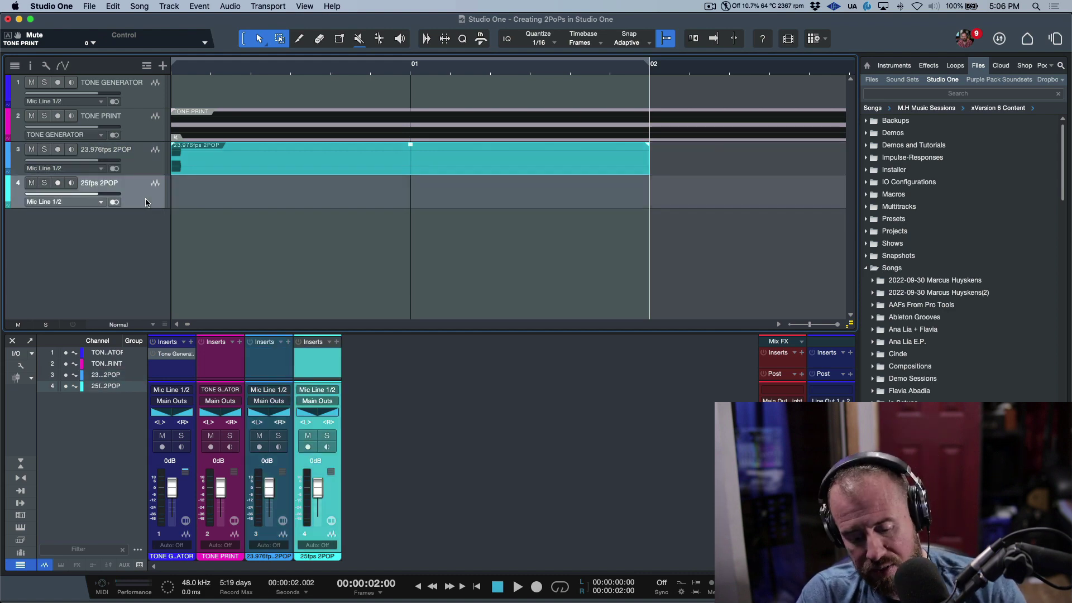
key(comma)
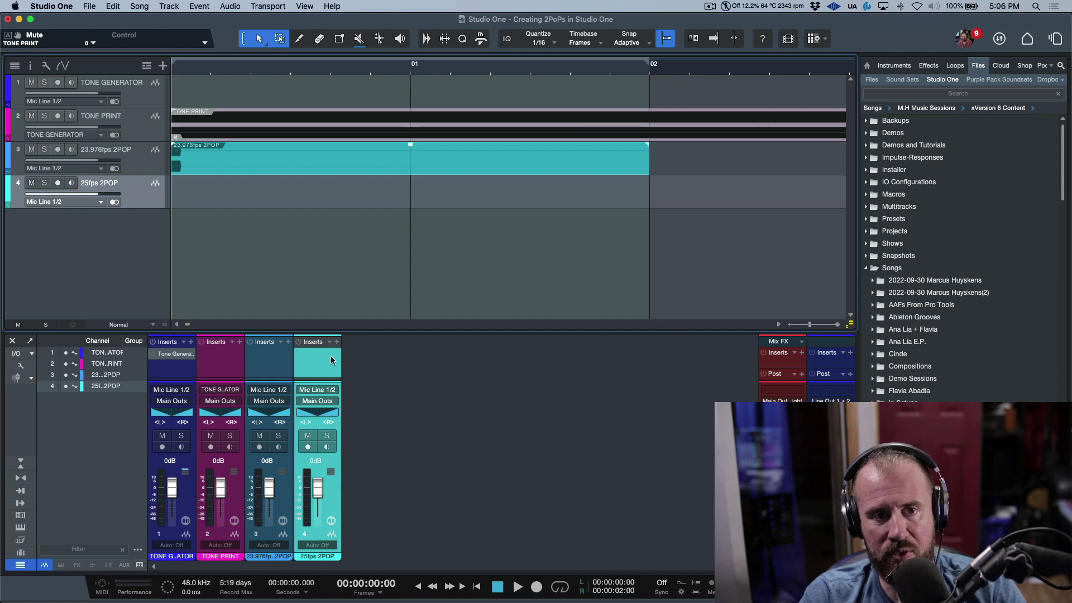
drag(148, 196, 149, 154)
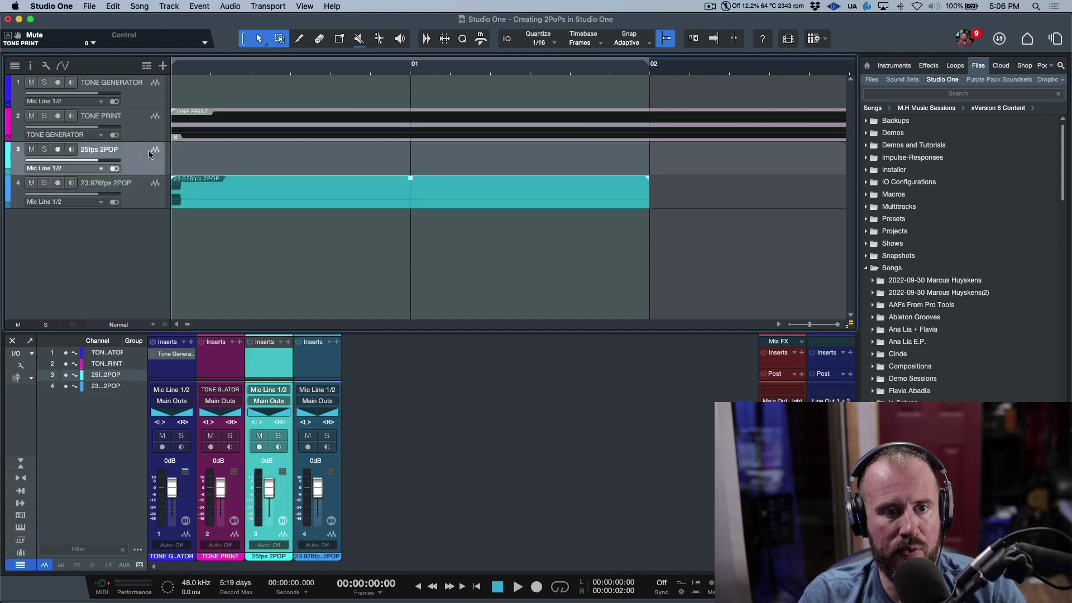
click(251, 138)
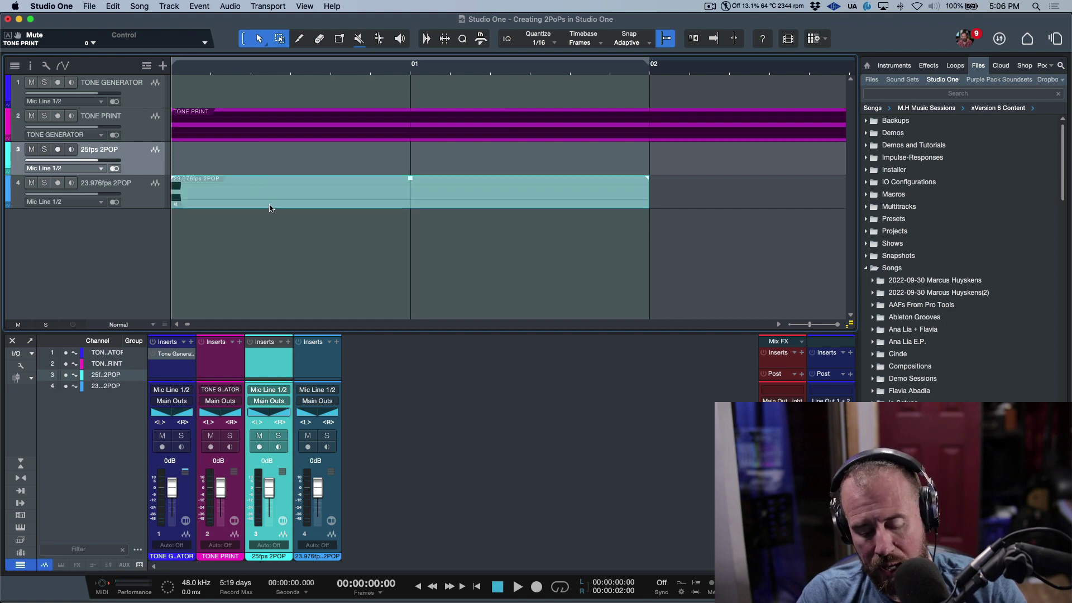
Step: Set the song's frame rate to 25 fps
key(super+alt+s)
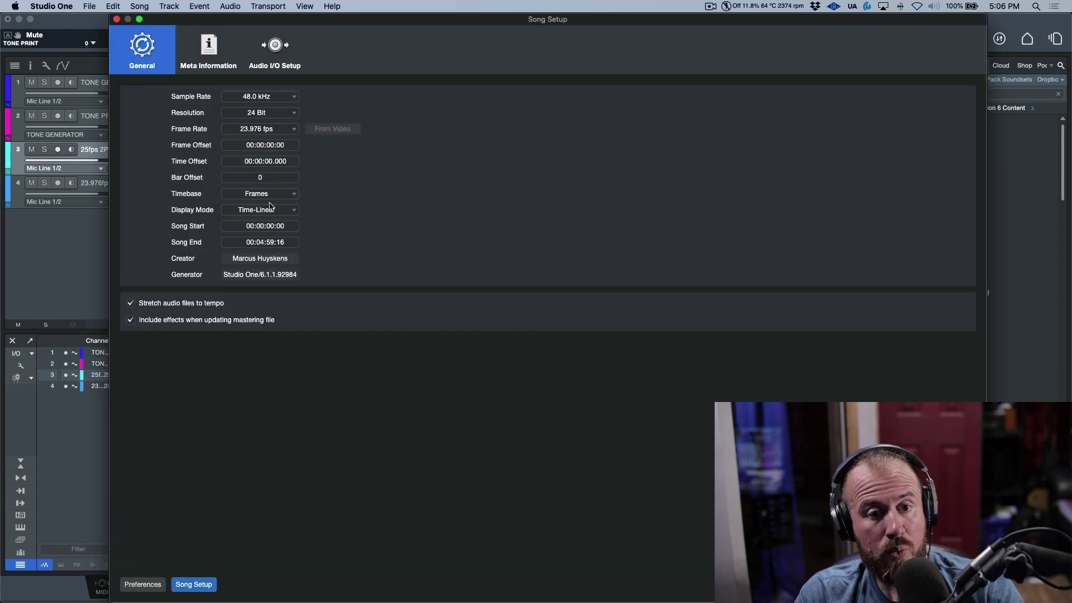
click(291, 131)
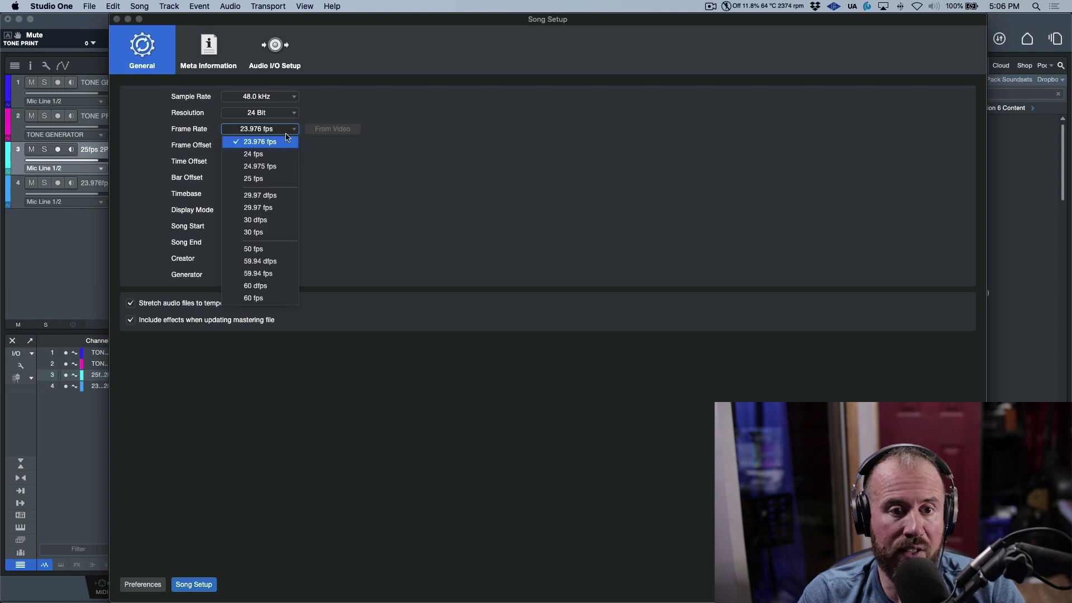
click(279, 179)
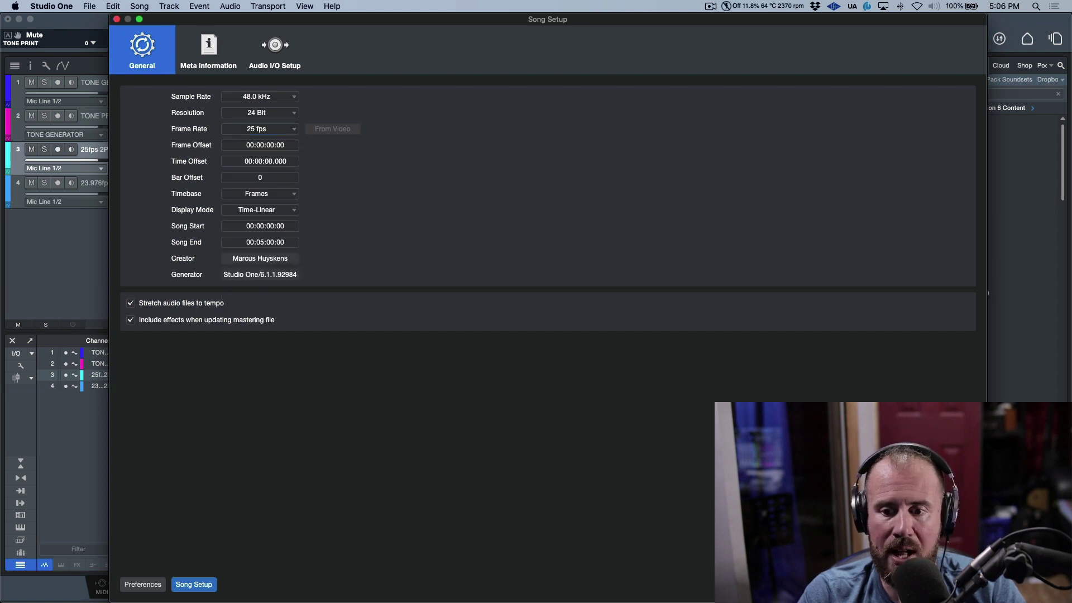
key(Return)
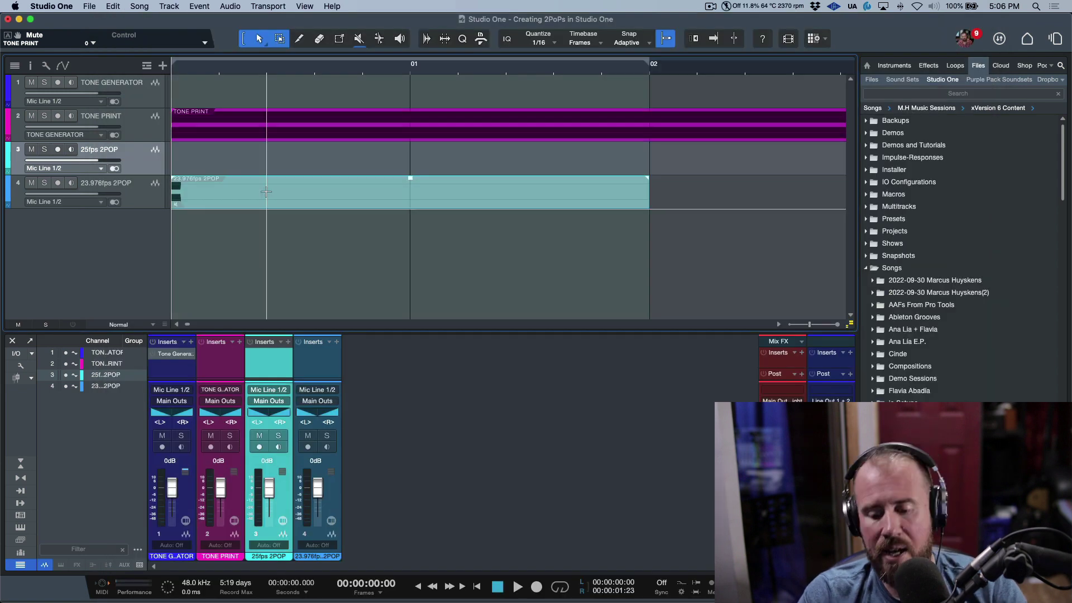
Step: Select the first frame of the TONE PRINT event and copy it to the start of the 25fps 2POP track
key(w)
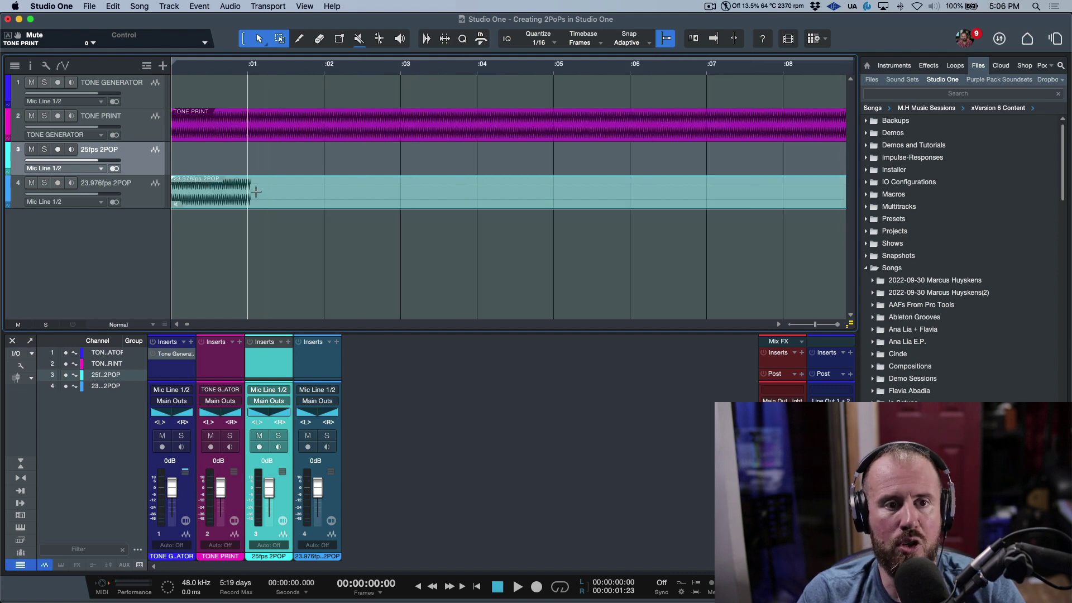
drag(250, 155, 404, 155)
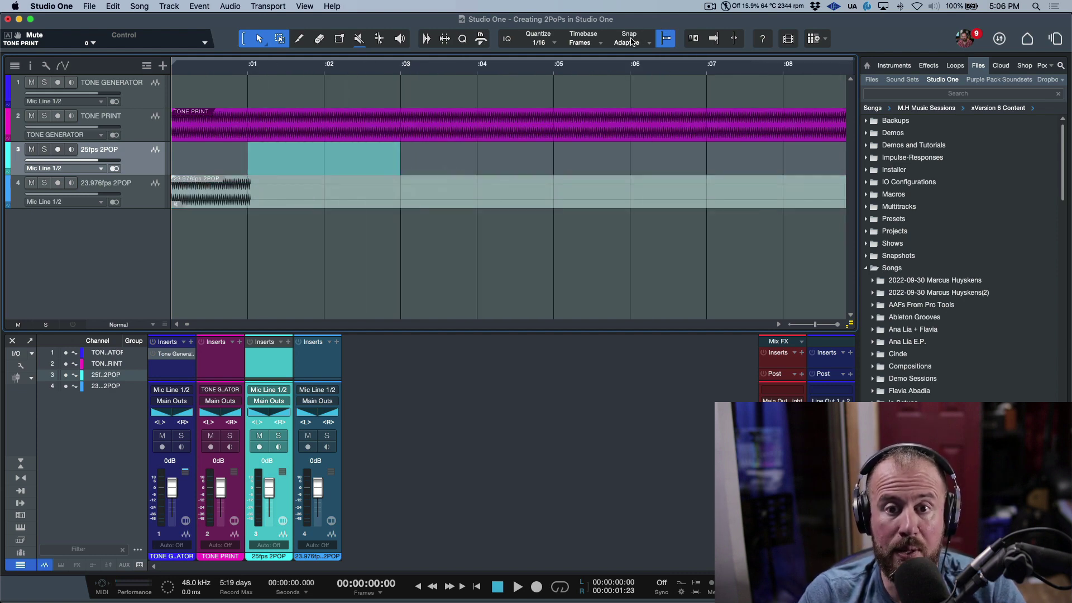
click(595, 271)
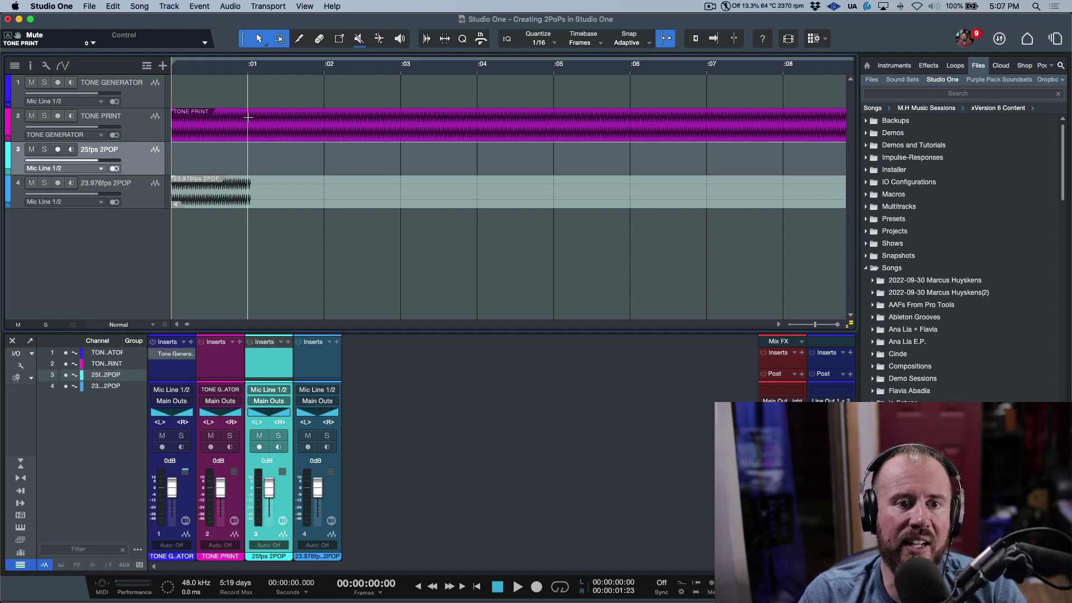
drag(249, 117, 204, 142)
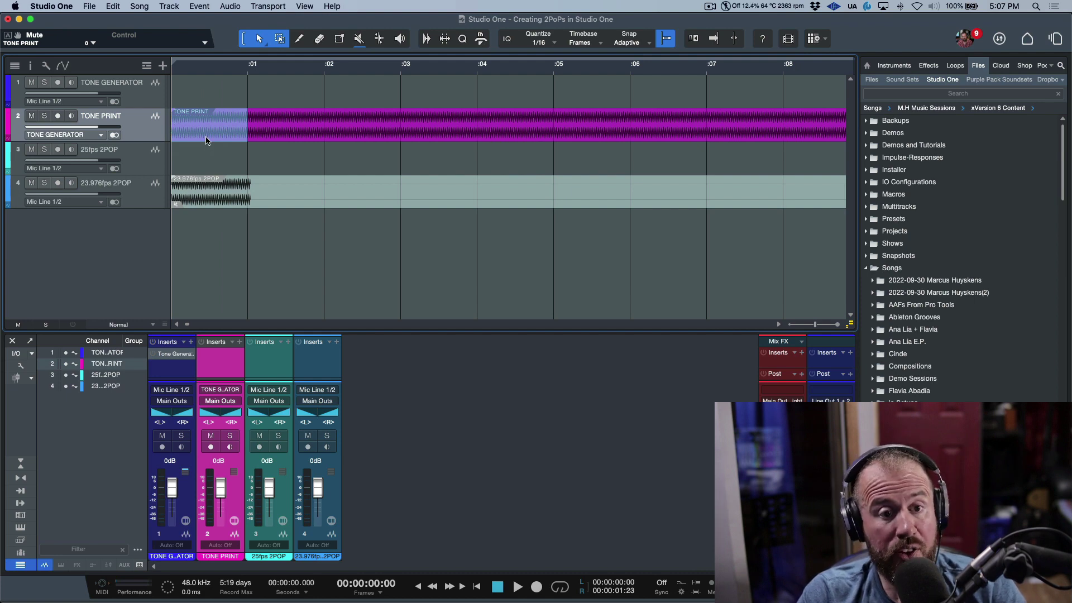
drag(206, 140, 211, 170)
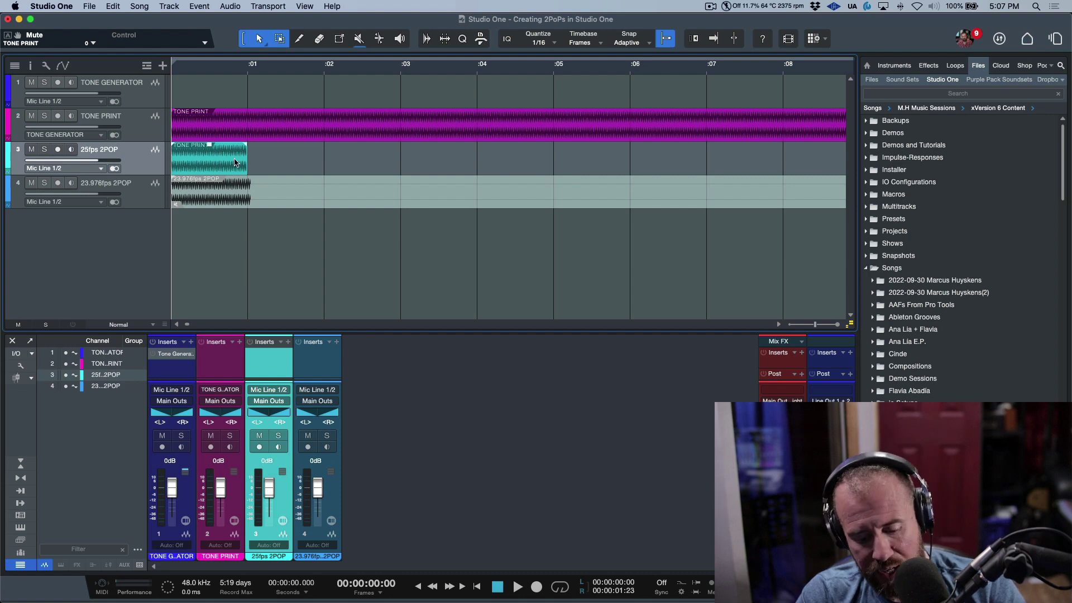
Step: Compare the end of the copied one-frame tone with the 23.976 fps tone, and place the playhead at 00:00:02:00
key(l)
key(e)
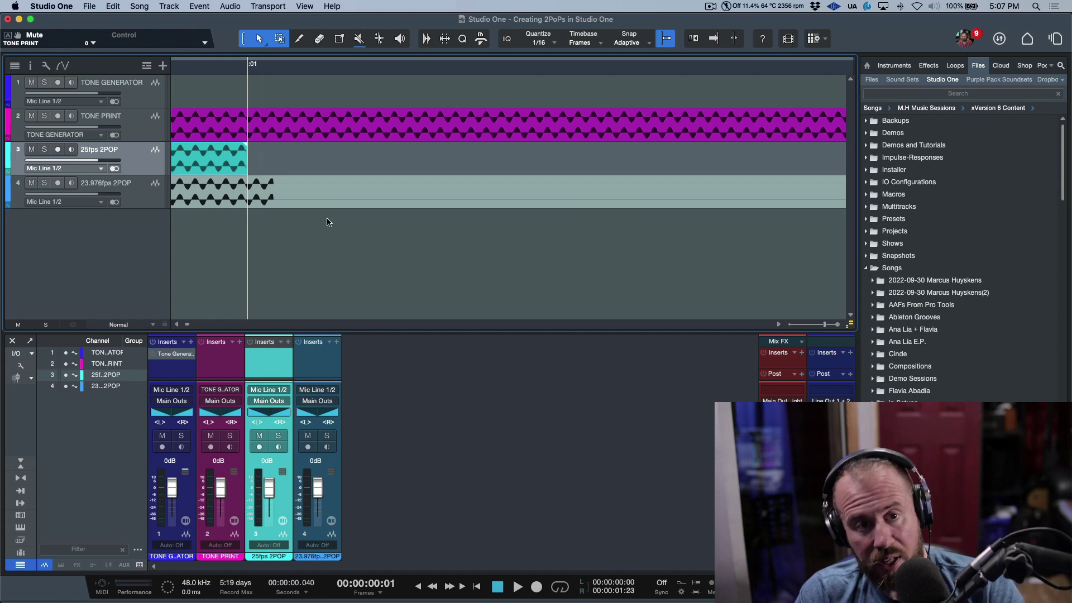
key(e)
key(w)
key(w)
key(w)
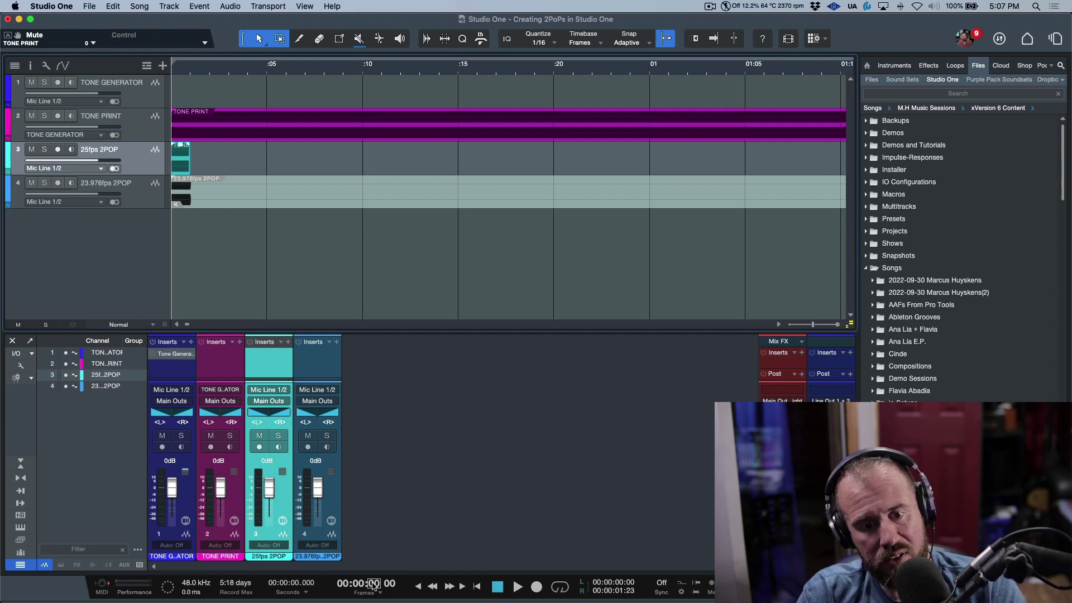
scroll(373, 584, up, 2)
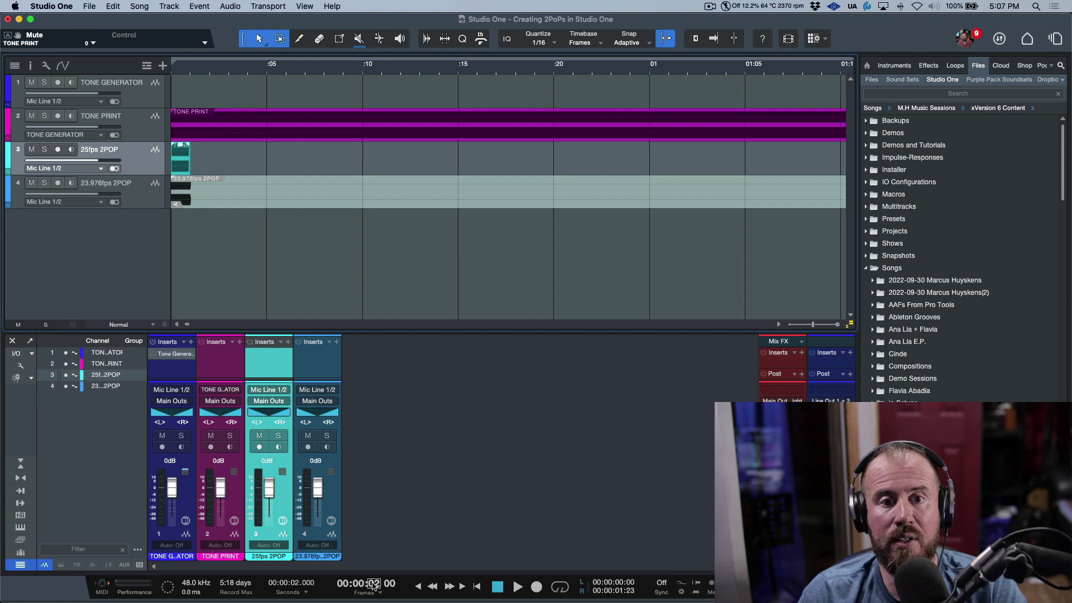
key(w)
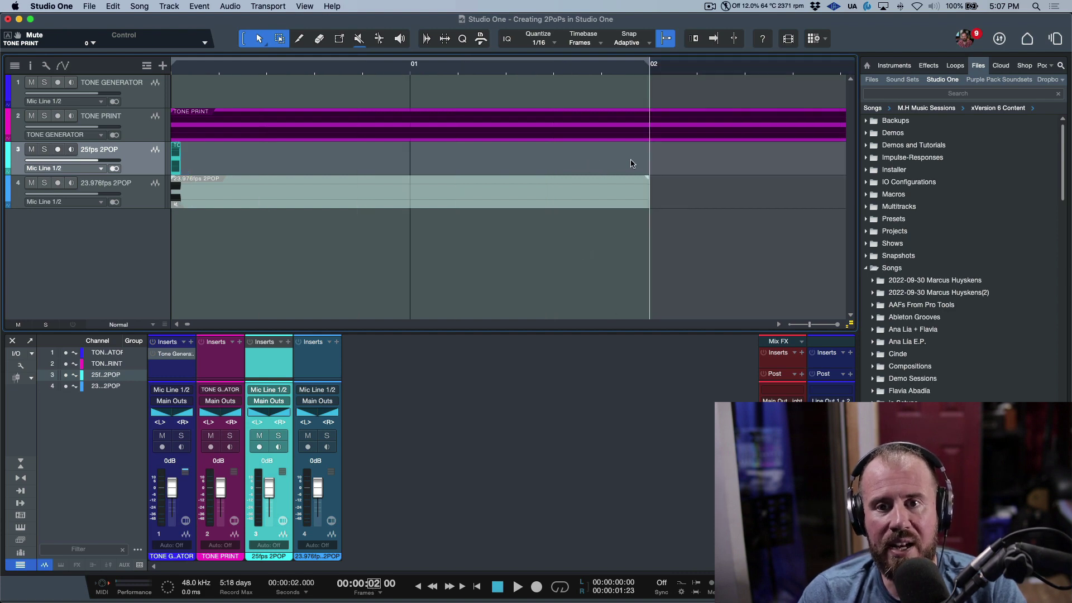
Step: Examine the end of the 23.976fps 2POP event against the two-second mark at frame level
key(e)
key(e)
key(e)
key(e)
key(e)
key(e)
key(e)
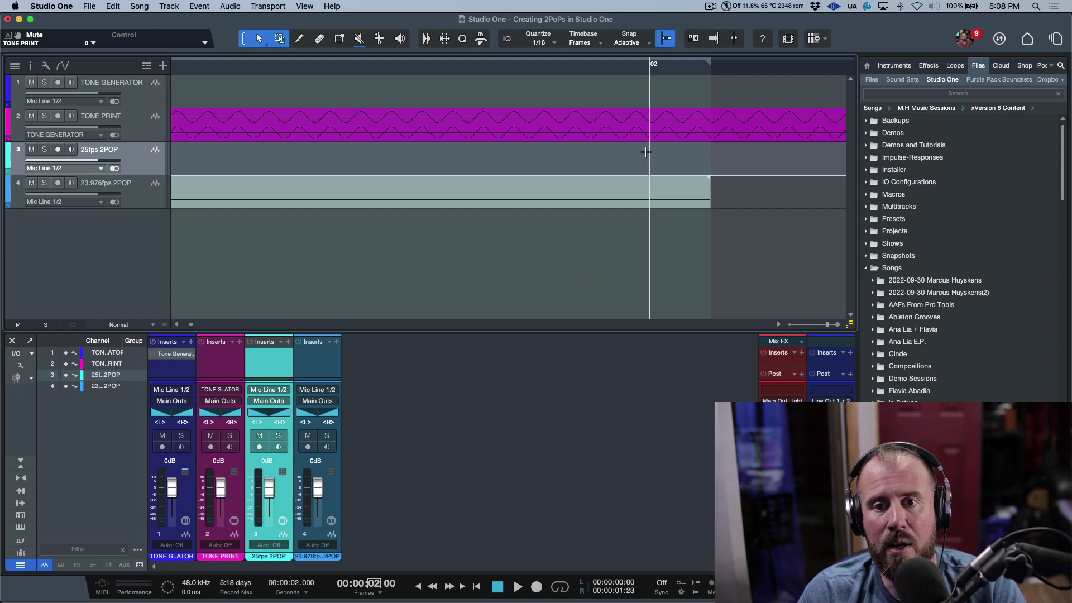
key(w)
key(w)
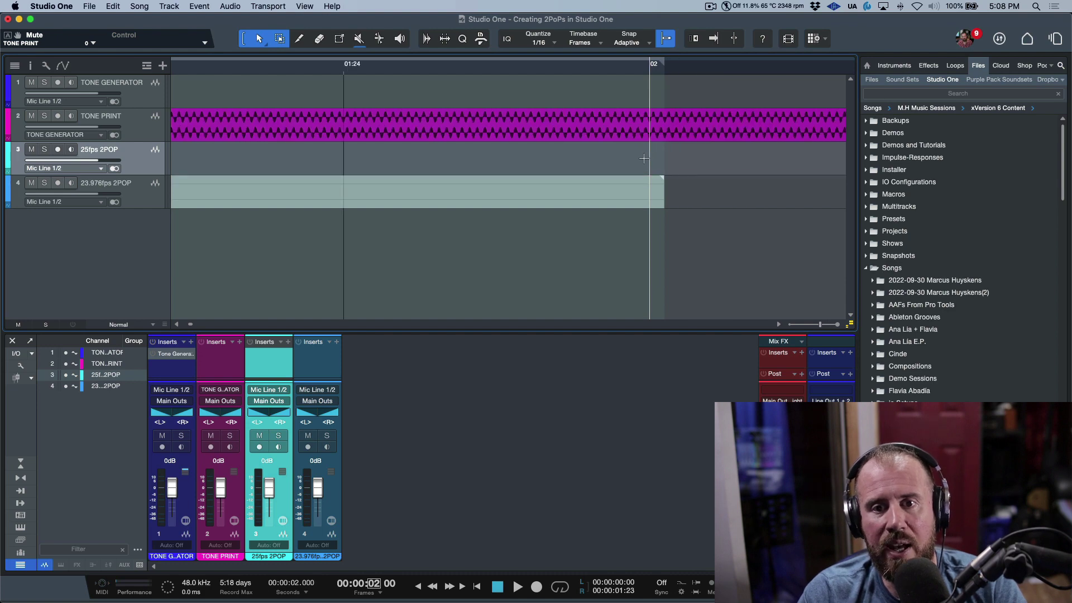
Step: Select the 25fps 2POP track from 00:00:02:00 back to the song start, merge the range into one event and mute it
drag(345, 158, 649, 165)
key(e)
key(e)
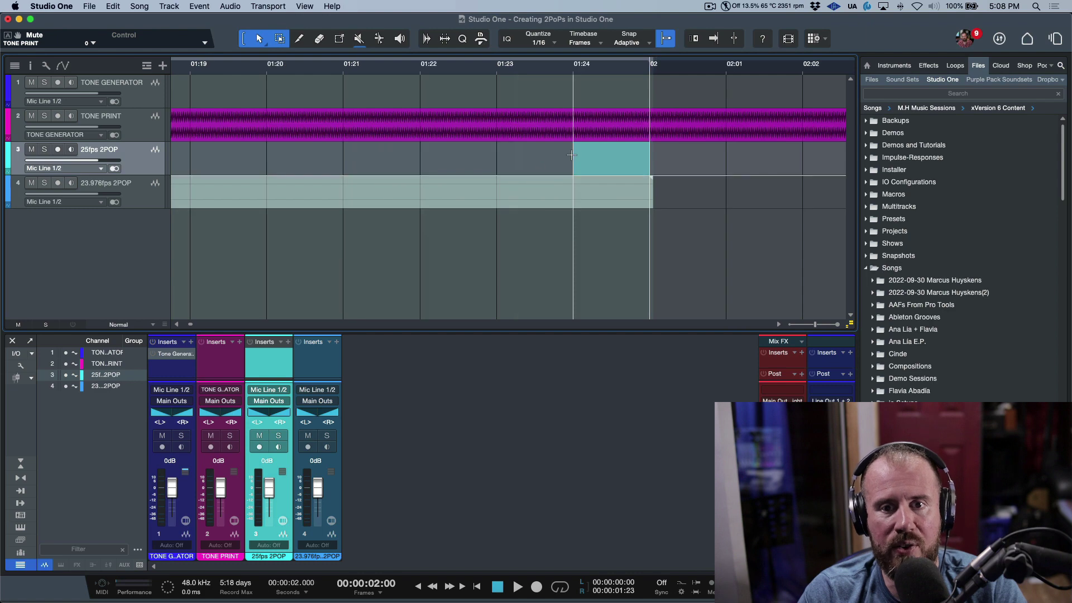
drag(575, 156, 445, 180)
key(w)
key(w)
key(w)
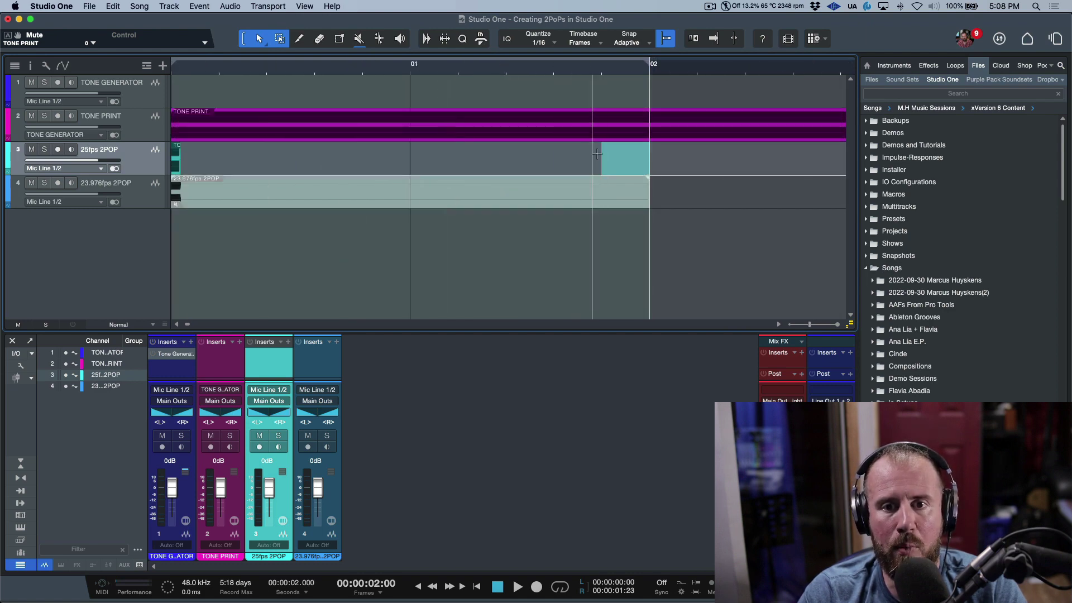
drag(601, 156, 117, 156)
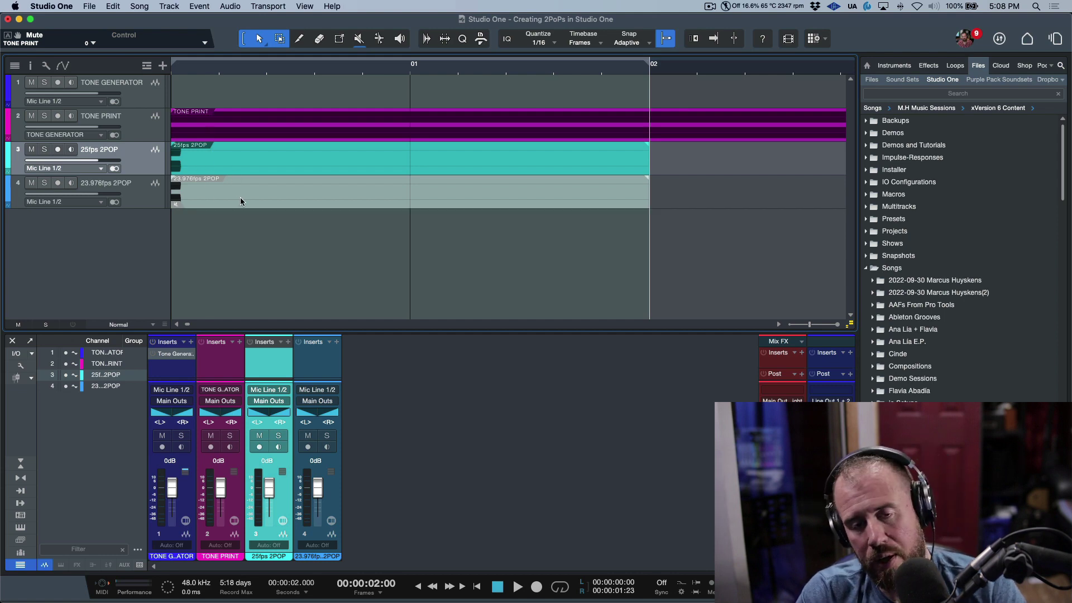
click(280, 171)
click(149, 201)
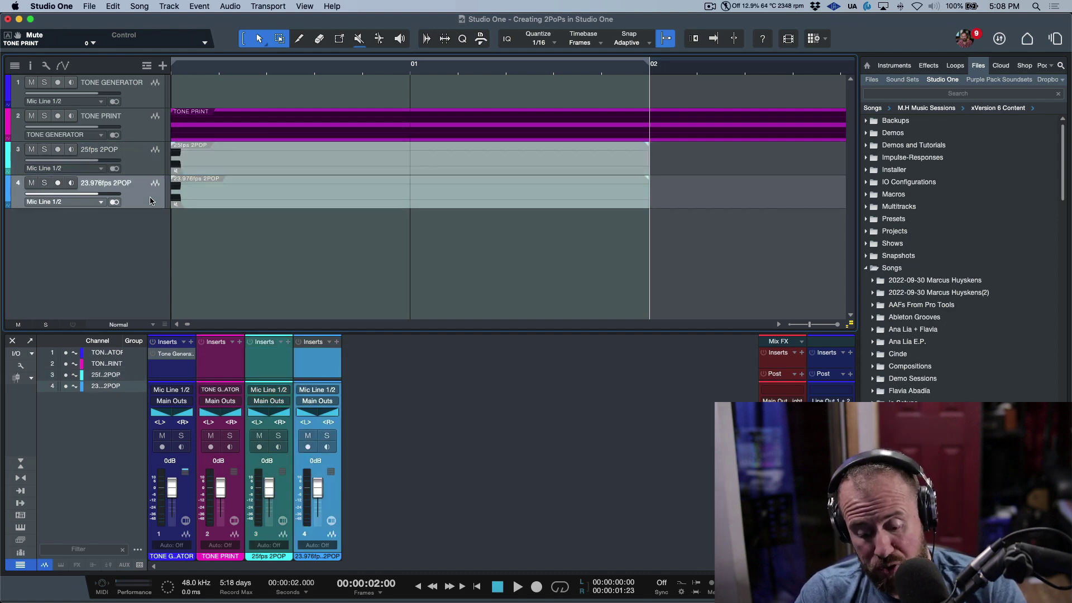
Step: View the available frame rates in the song settings without changing the selection
key(super+comma)
click(294, 129)
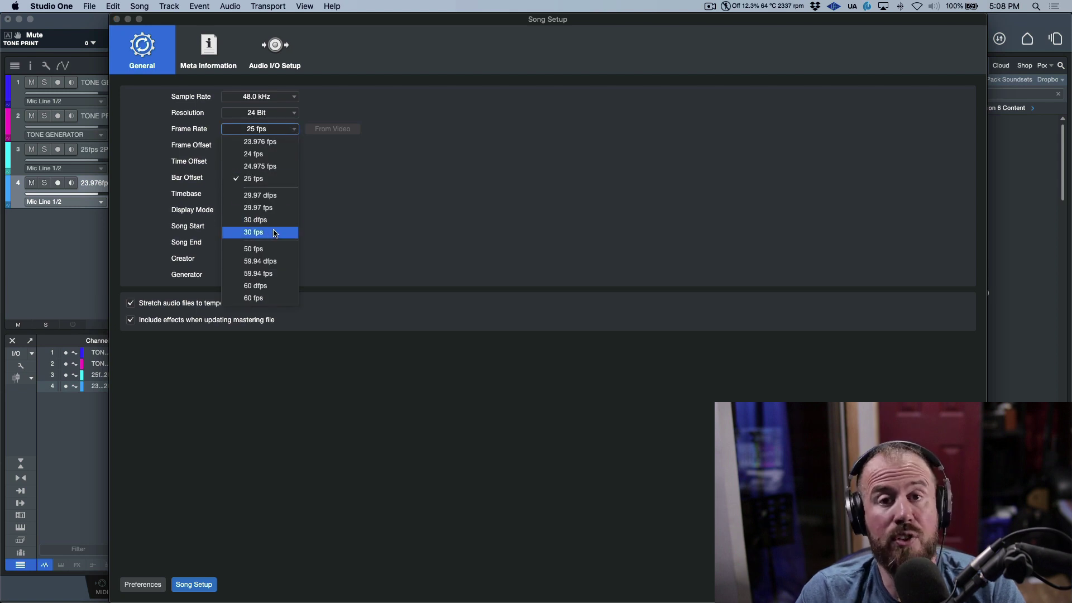
click(497, 431)
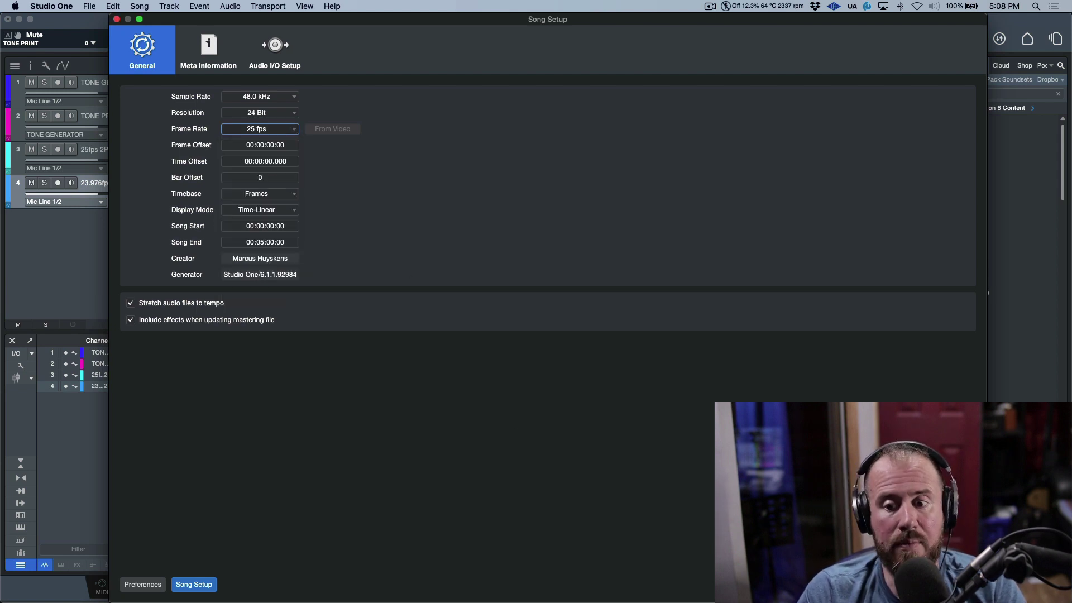
key(Escape)
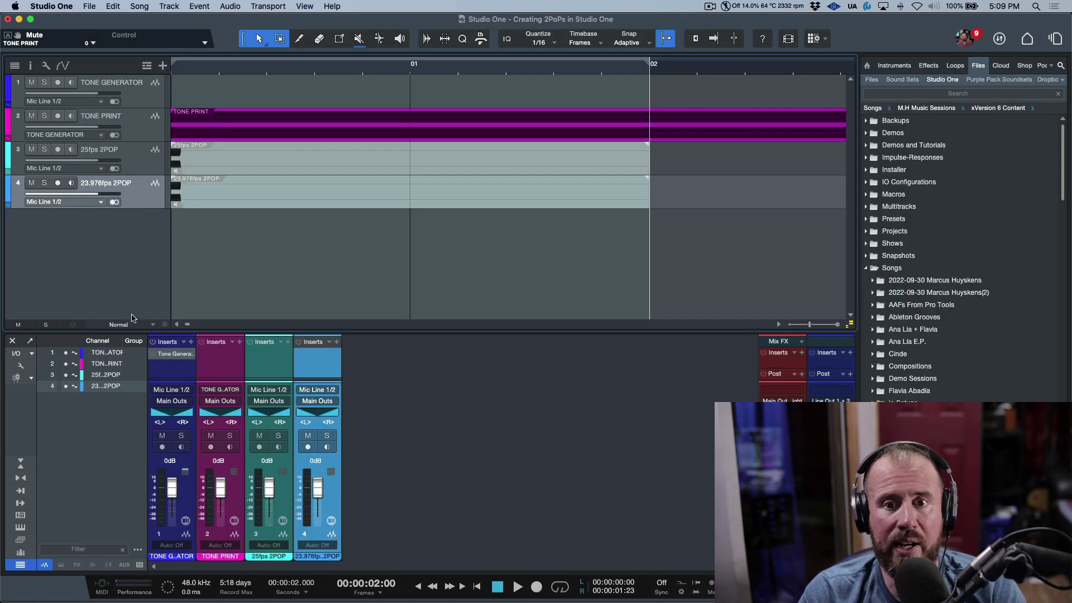
Step: Place the playhead at 00:00:10:00 and check the song's frame rate and offset settings
click(374, 584)
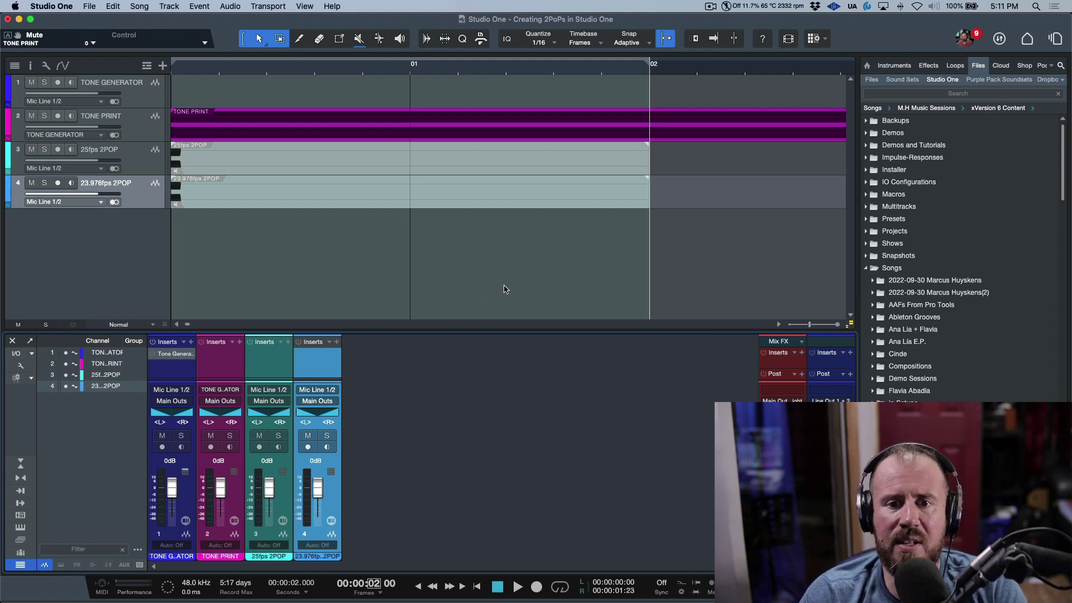
scroll(506, 287, down, 3)
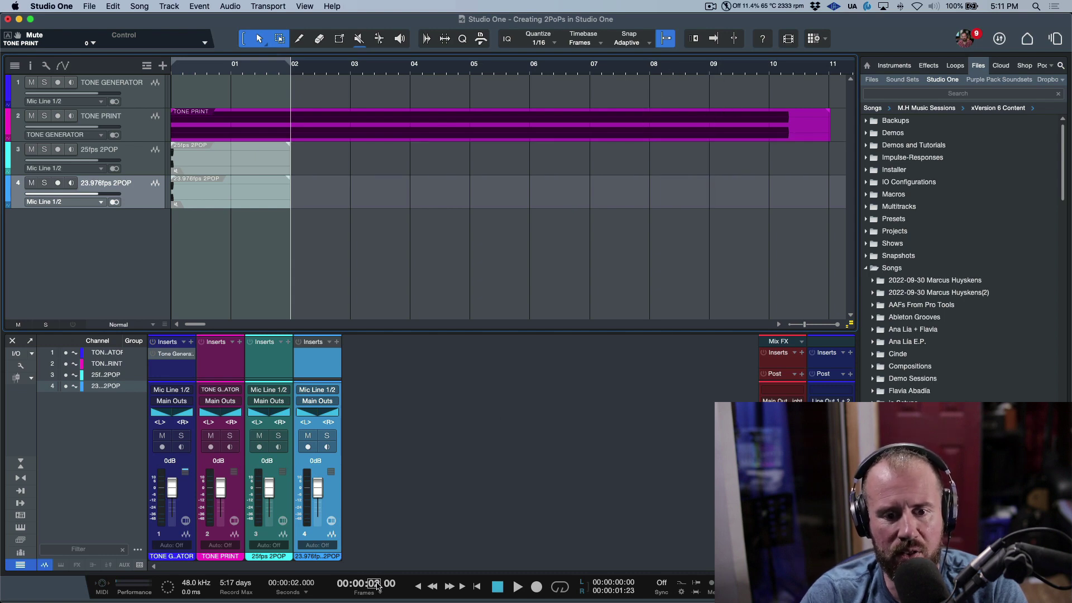
scroll(376, 584, up, 8)
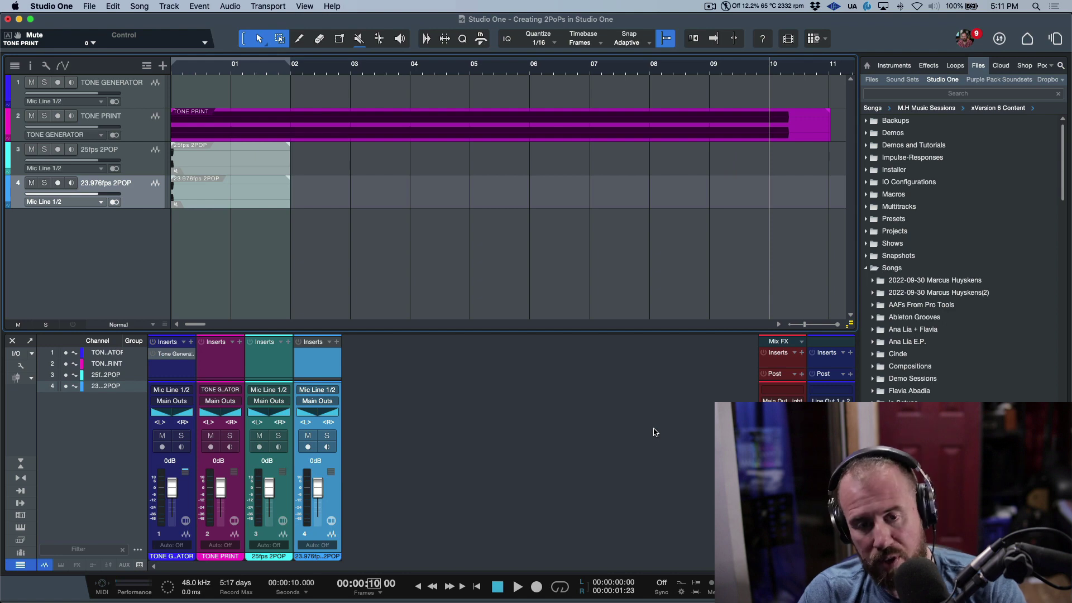
key(super+shift+comma)
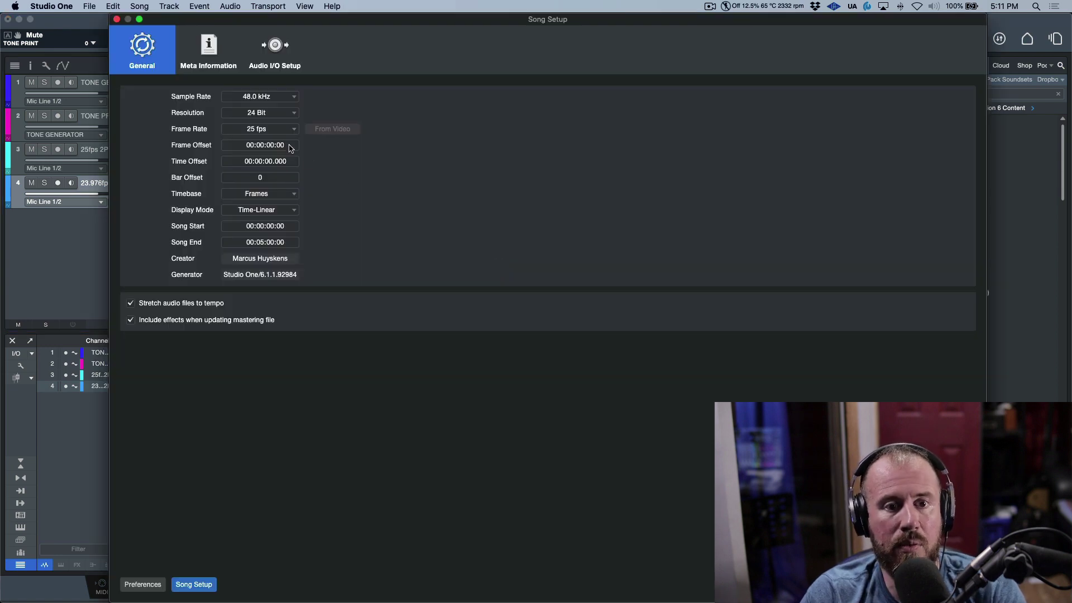
key(Escape)
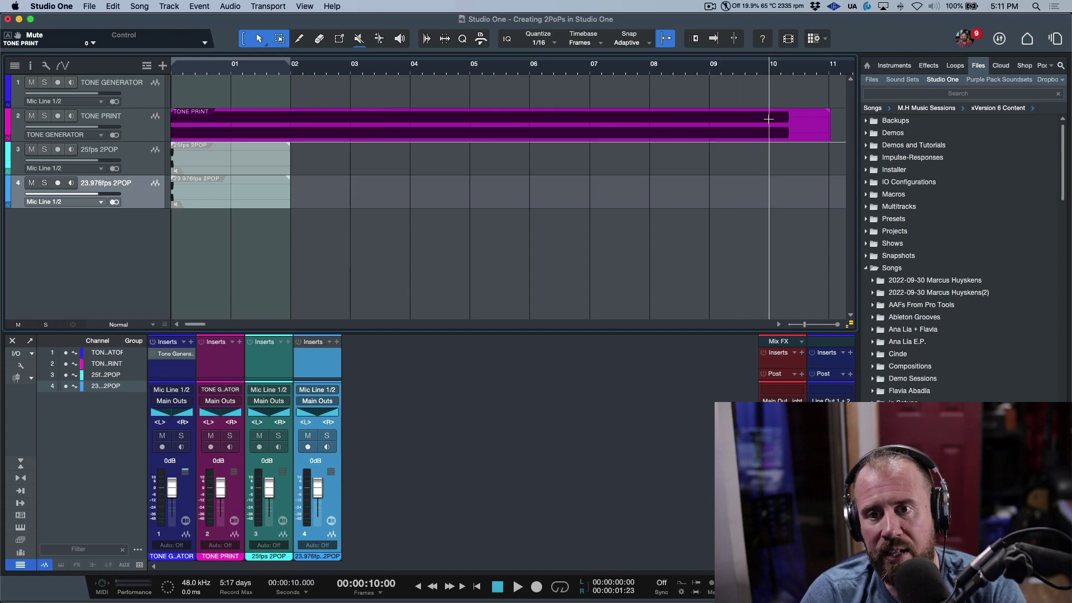
Step: Select the TONE PRINT event from 00:00:10:00 back to the song start and check the playhead at both ends of the range
drag(768, 119, 170, 139)
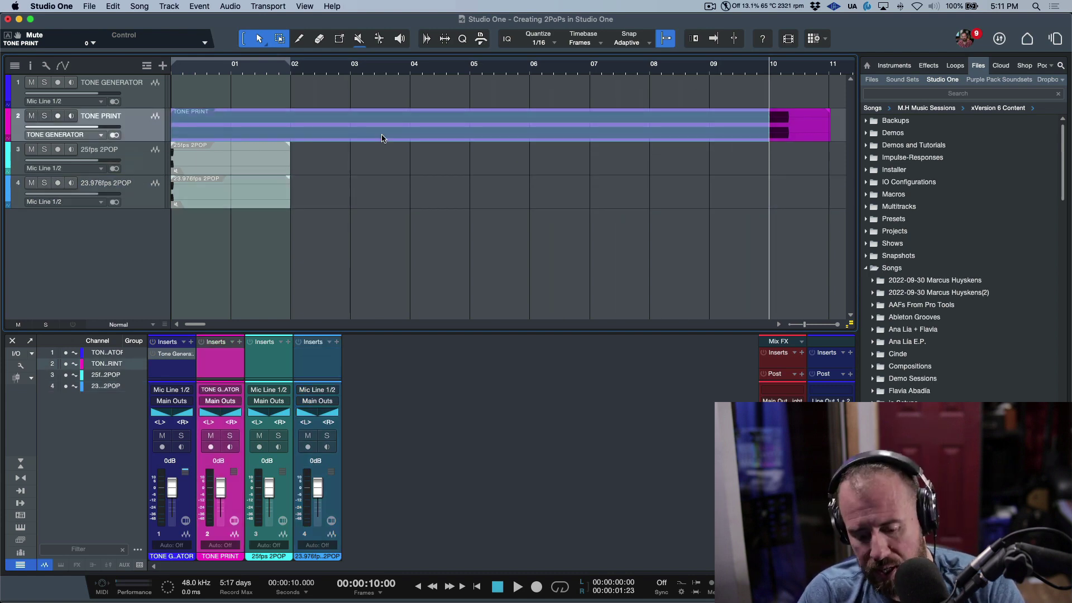
key(Home)
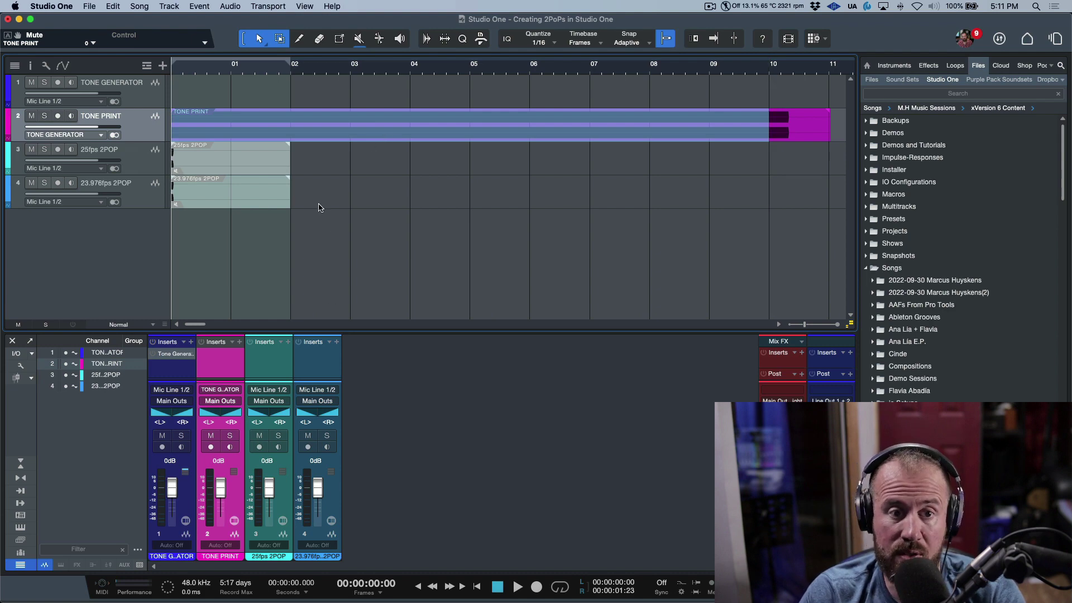
key(End)
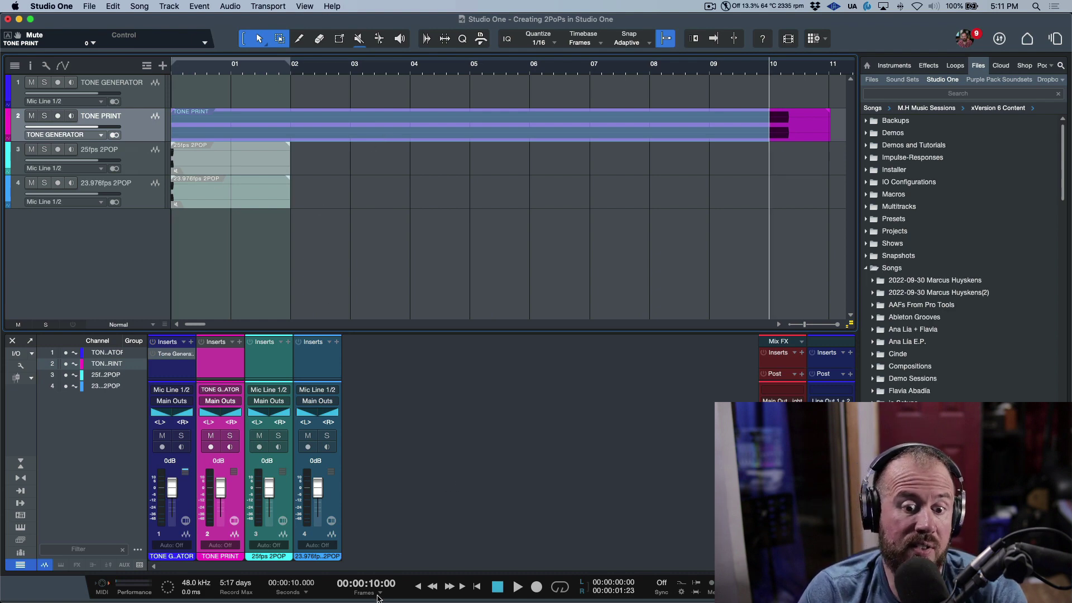